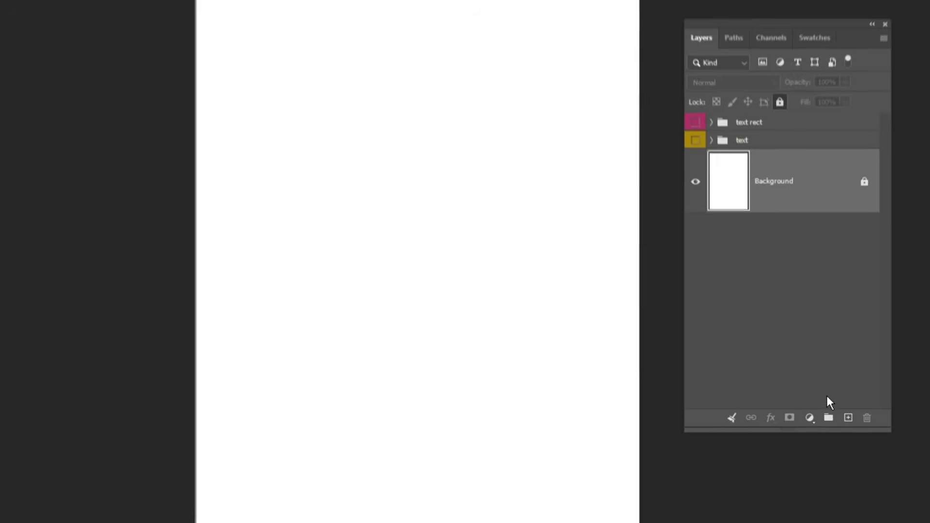
# - Add a near-black Solid Color fill layer (#0a0a09) above the Background layer
pyautogui.click(805, 414)
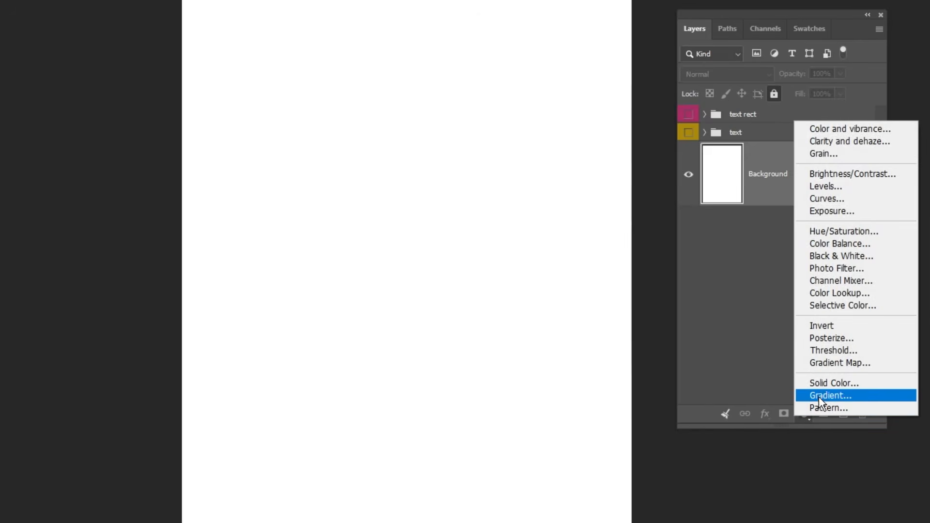
pyautogui.click(820, 383)
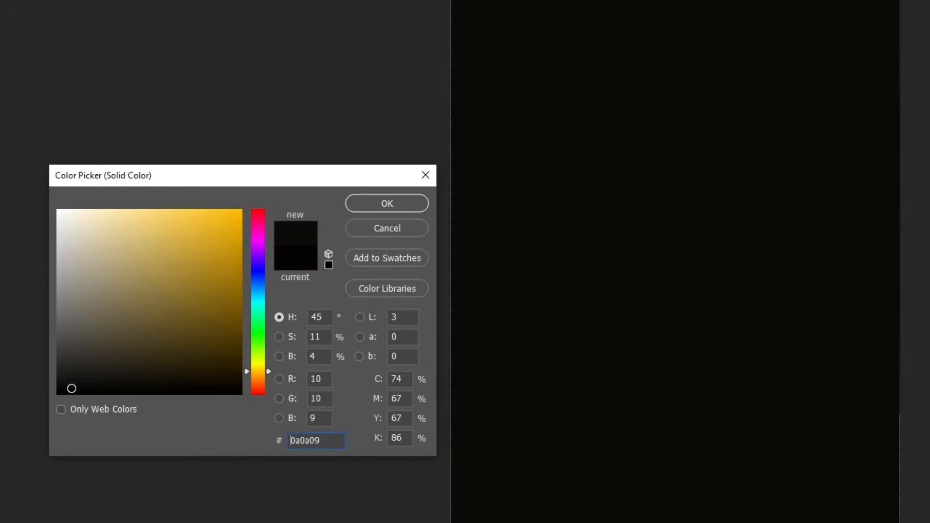
pyautogui.click(381, 204)
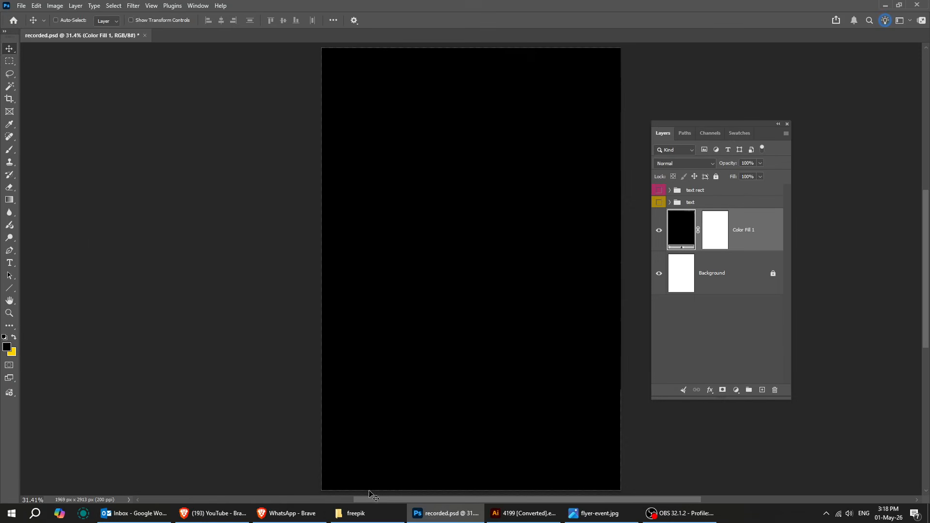
# - Place the audience image from the freepik folder into the flyer above the black fill layer
pyautogui.click(371, 514)
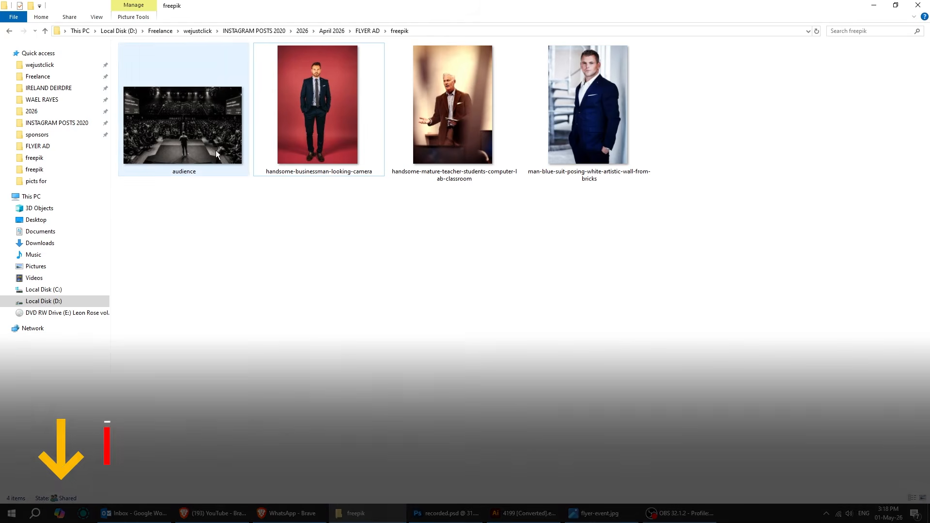
pyautogui.moveTo(216, 150); pyautogui.dragTo(352, 297)
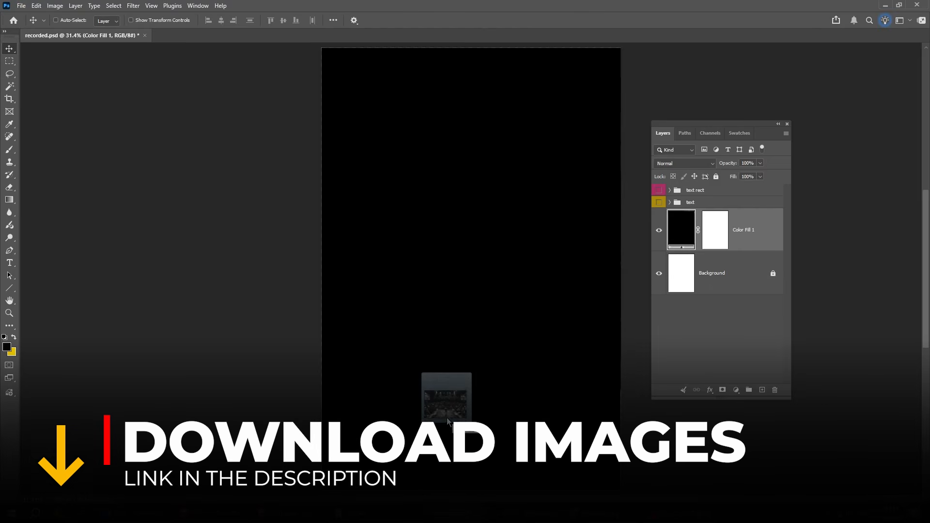
pyautogui.moveTo(447, 417); pyautogui.dragTo(443, 410)
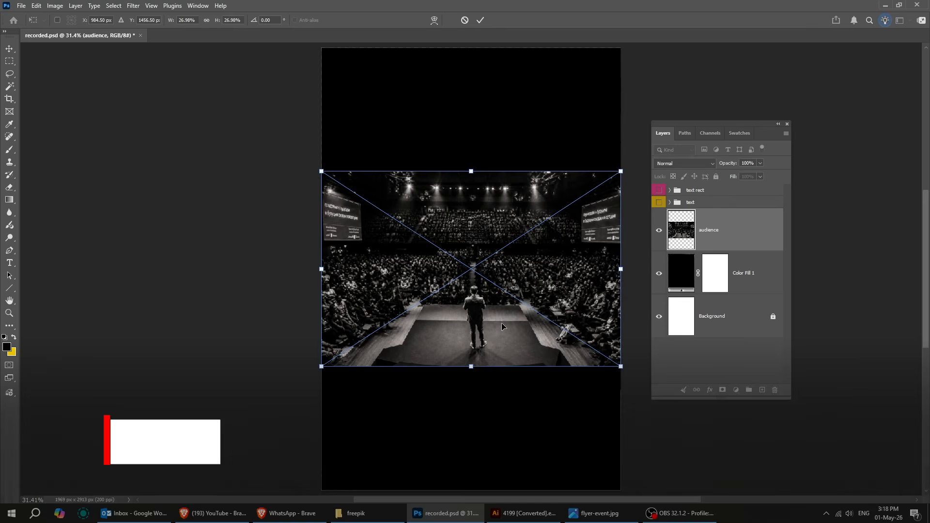
# - Position the audience image at the lower edge of the flyer, scaled proportionally to about 36.4% so it extends past both sides
pyautogui.moveTo(513, 333); pyautogui.dragTo(512, 457)
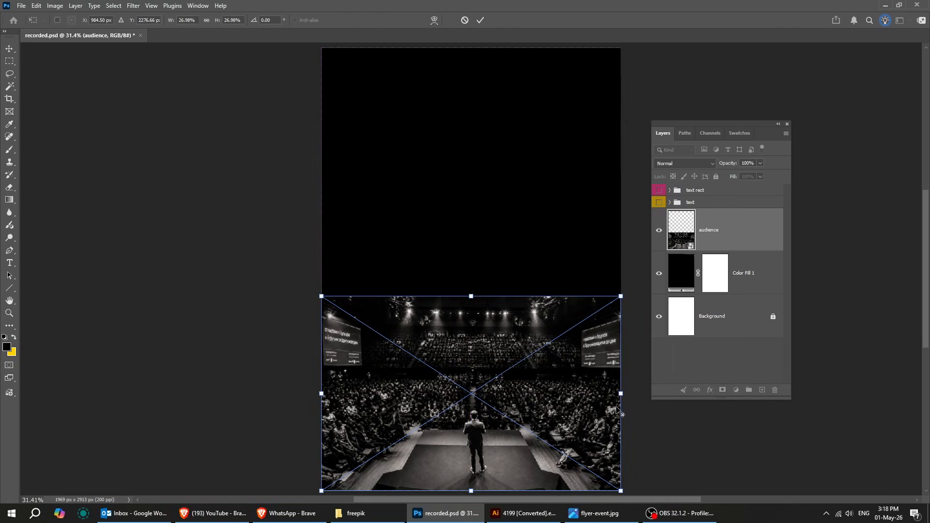
pyautogui.moveTo(622, 394); pyautogui.dragTo(646, 414)
pyautogui.scroll(-1, 504, 411)
pyautogui.moveTo(504, 407); pyautogui.dragTo(504, 378)
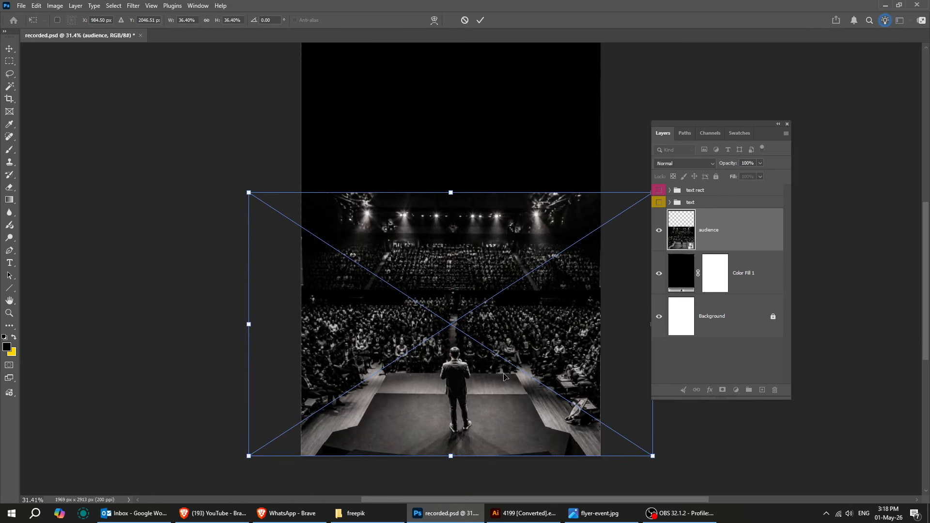
pyautogui.press('Return')
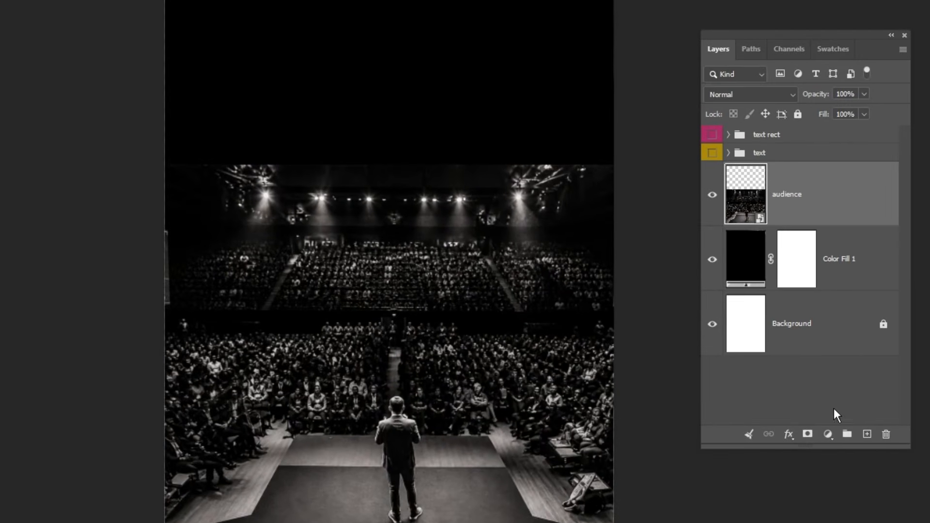
# - Add a layer mask to the audience layer and fade its upper part into the black with a soft round brush at 100% opacity
pyautogui.click(808, 434)
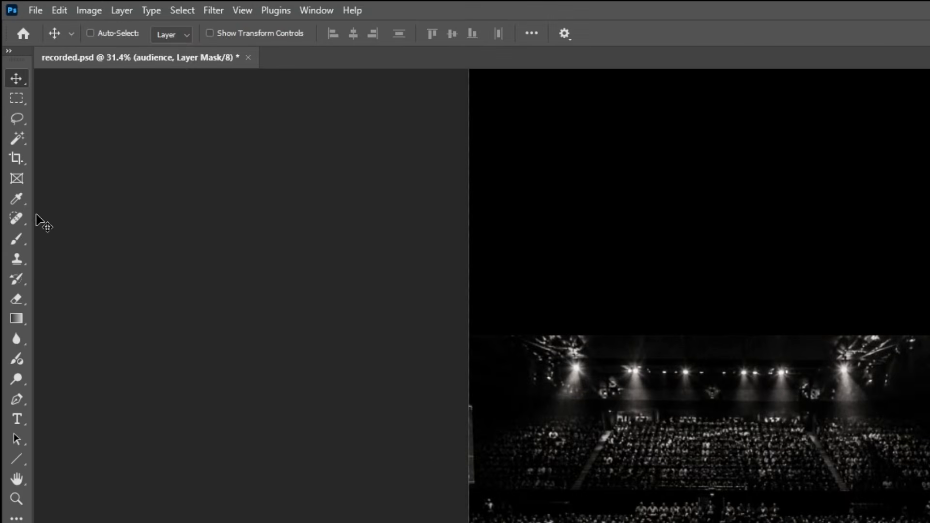
pyautogui.press('b')
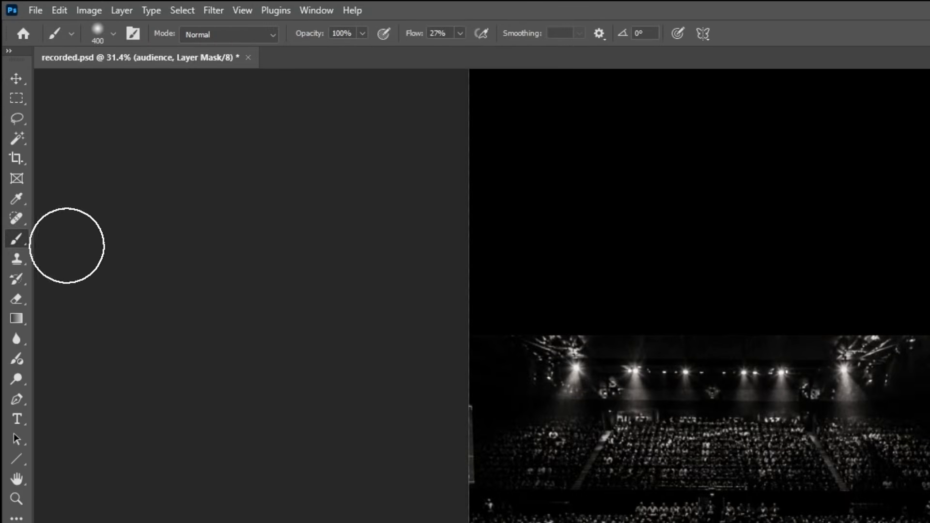
pyautogui.click(114, 34)
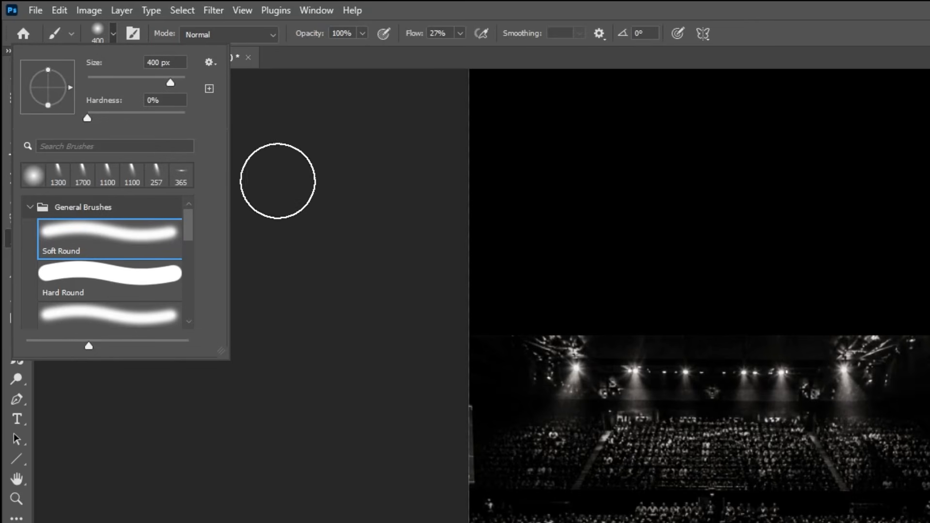
pyautogui.click(363, 33)
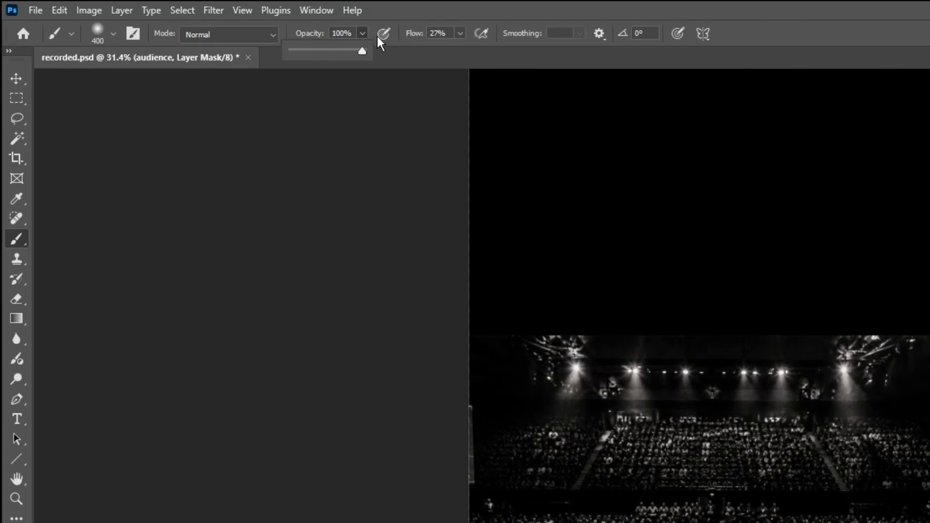
pyautogui.click(460, 34)
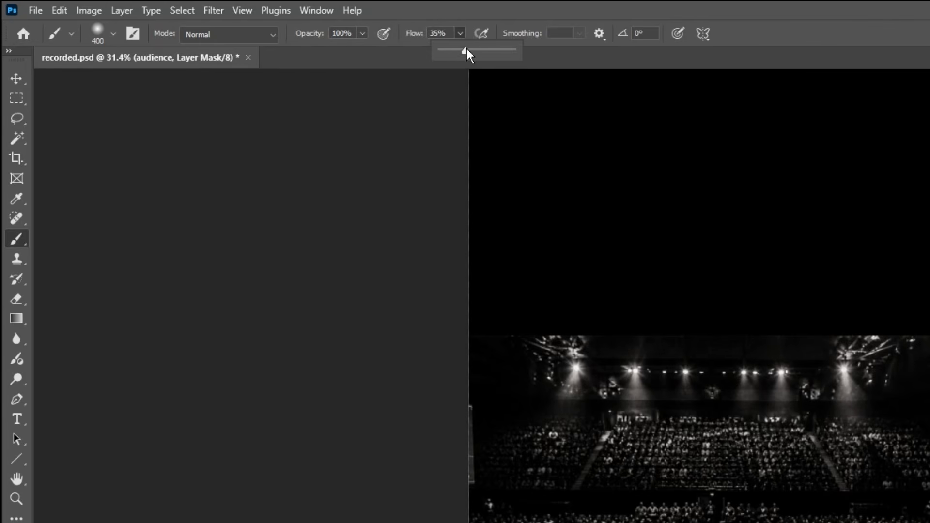
pyautogui.moveTo(466, 48); pyautogui.dragTo(472, 49)
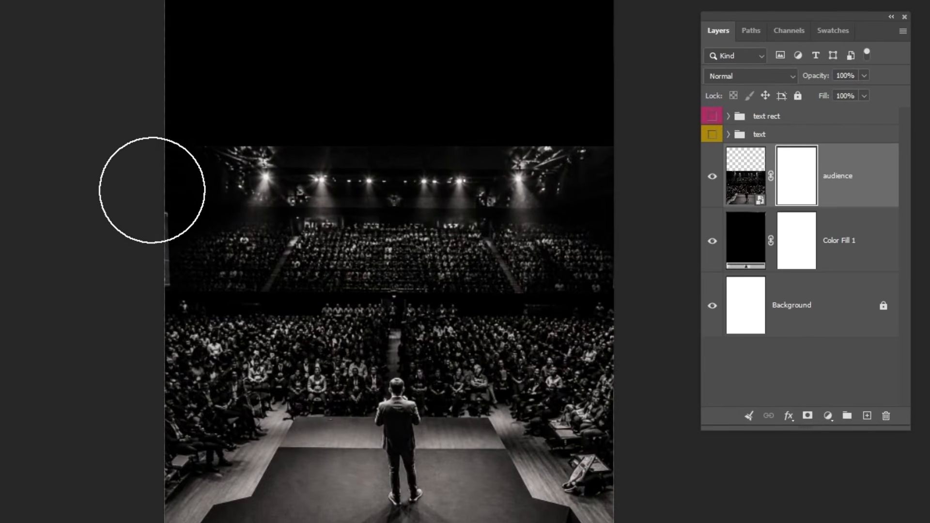
pyautogui.moveTo(152, 190)
pyautogui.mouseDown()
pyautogui.moveTo(291, 162)
pyautogui.moveTo(372, 161)
pyautogui.moveTo(589, 177)
pyautogui.moveTo(569, 193)
pyautogui.moveTo(598, 197)
pyautogui.mouseUp()
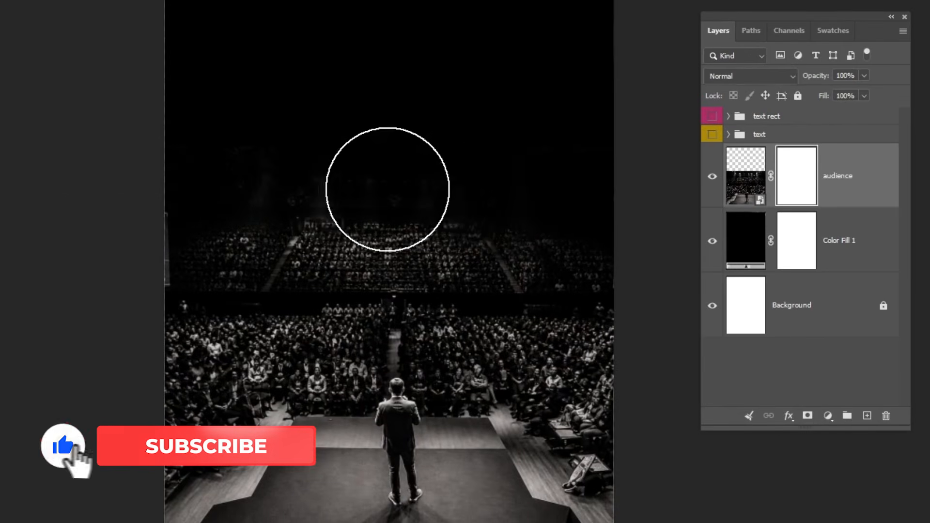
pyautogui.moveTo(388, 189)
pyautogui.mouseDown()
pyautogui.moveTo(143, 210)
pyautogui.moveTo(189, 231)
pyautogui.moveTo(513, 212)
pyautogui.moveTo(572, 226)
pyautogui.moveTo(228, 218)
pyautogui.moveTo(523, 228)
pyautogui.moveTo(562, 247)
pyautogui.moveTo(189, 250)
pyautogui.mouseUp()
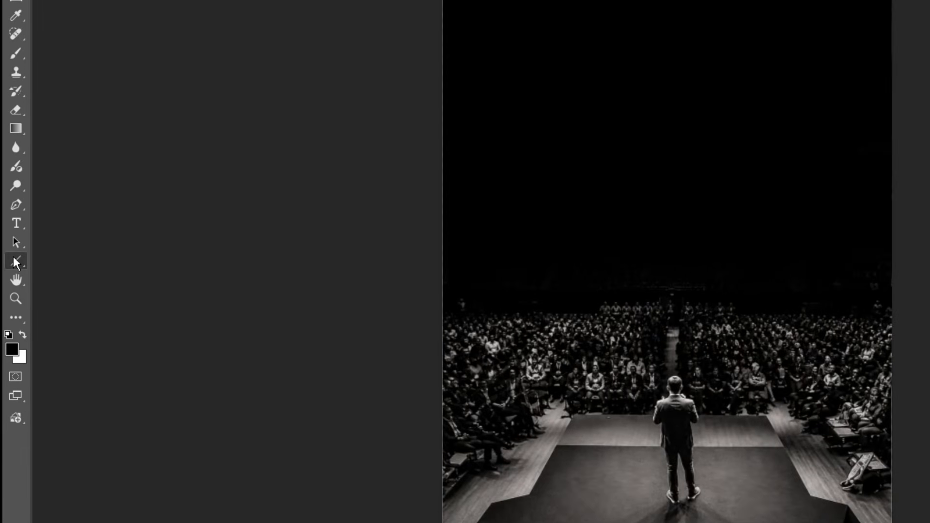
# - Draw a tall rectangle shape about 376 x 1465 px in the left half of the black area
pyautogui.rightClick(14, 262)
pyautogui.click(68, 258)
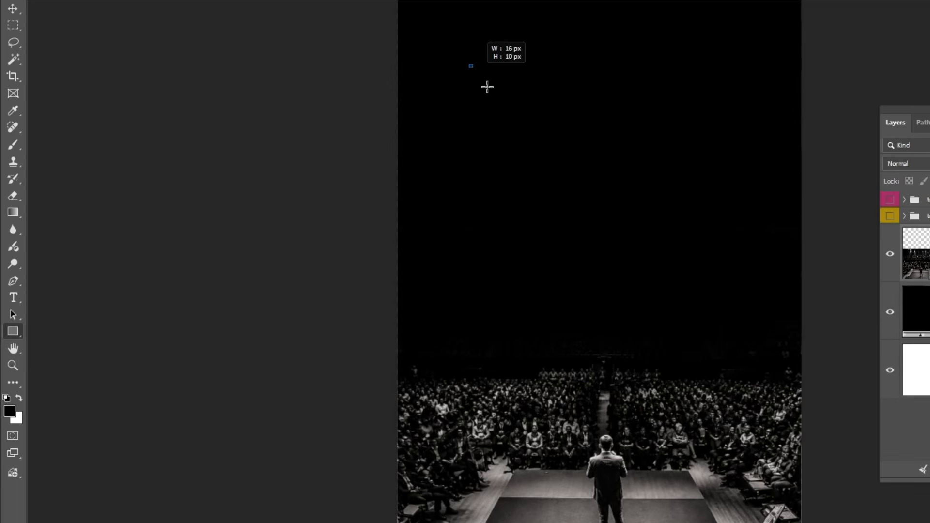
pyautogui.moveTo(487, 87); pyautogui.dragTo(546, 367)
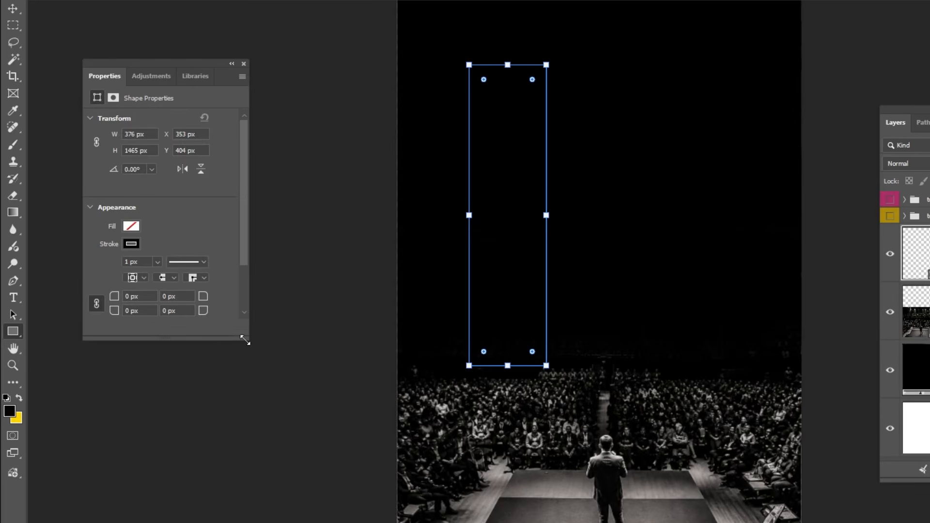
# - Remove the rectangle's stroke and fill it with yellow #fcd402
pyautogui.moveTo(239, 384); pyautogui.dragTo(240, 448)
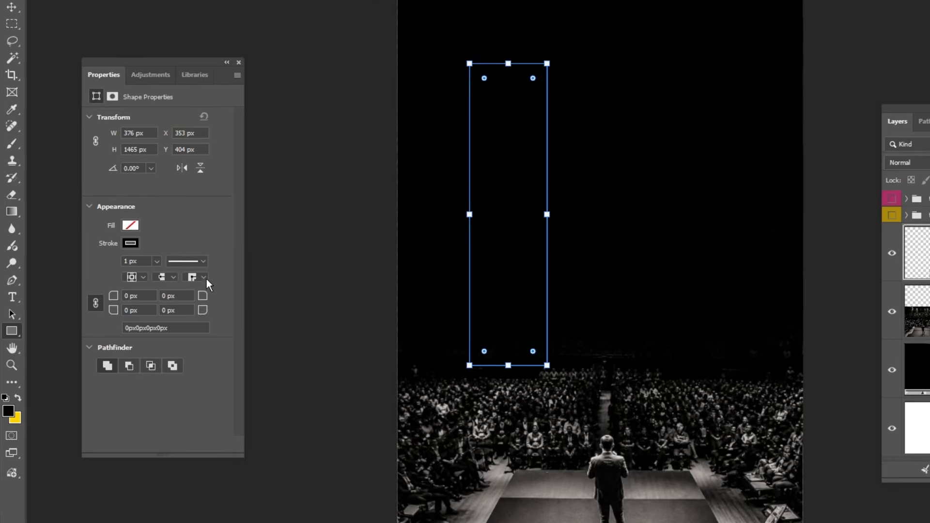
pyautogui.click(131, 244)
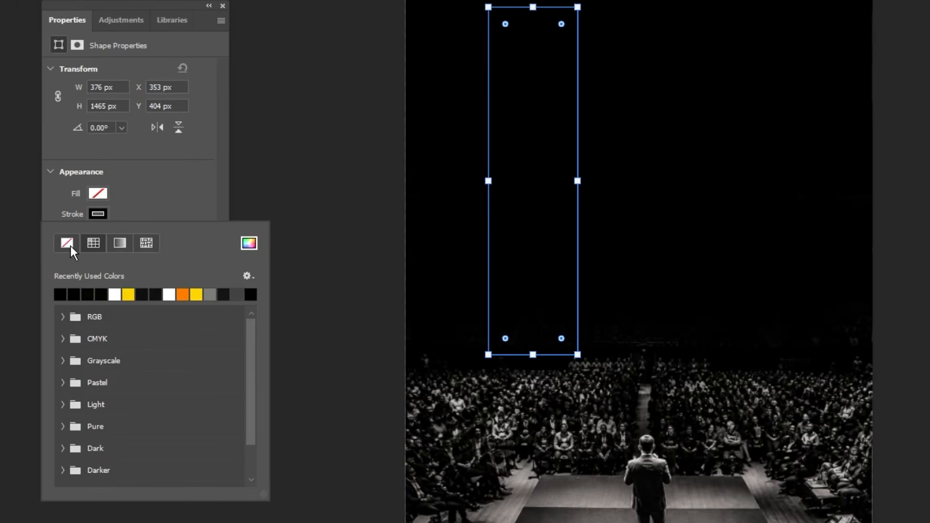
pyautogui.click(67, 243)
pyautogui.click(106, 193)
pyautogui.click(104, 193)
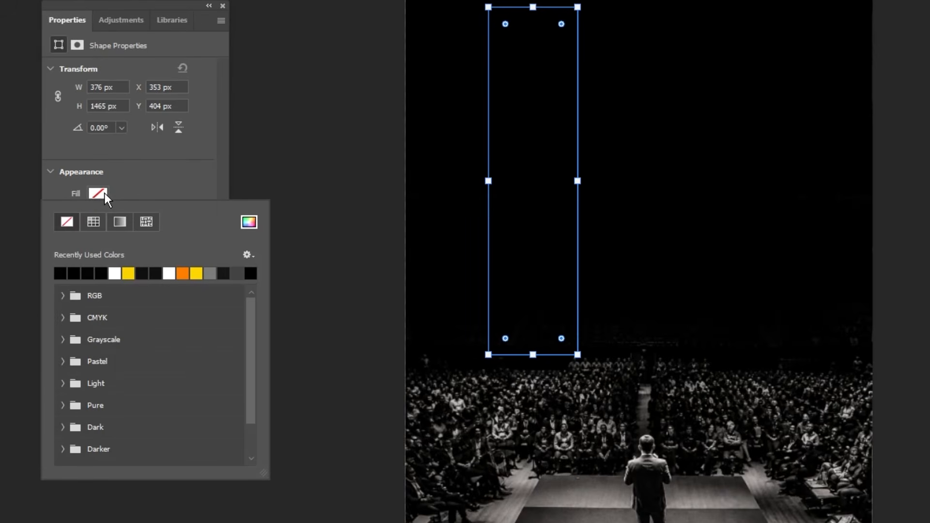
pyautogui.click(128, 273)
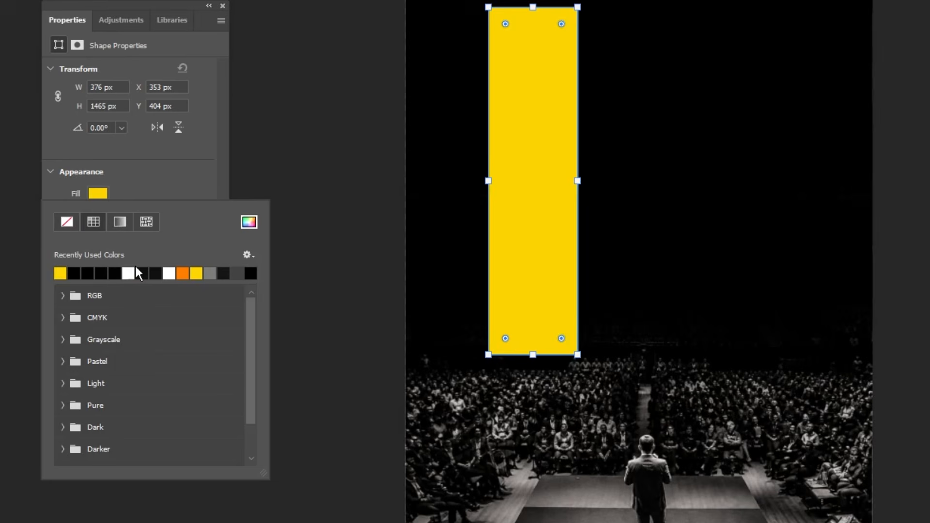
pyautogui.click(248, 223)
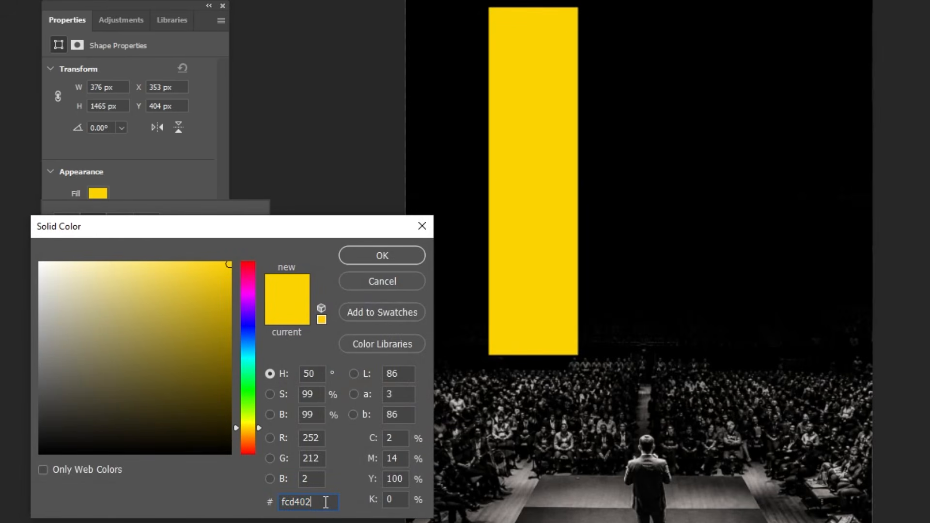
pyautogui.click(376, 261)
pyautogui.click(190, 185)
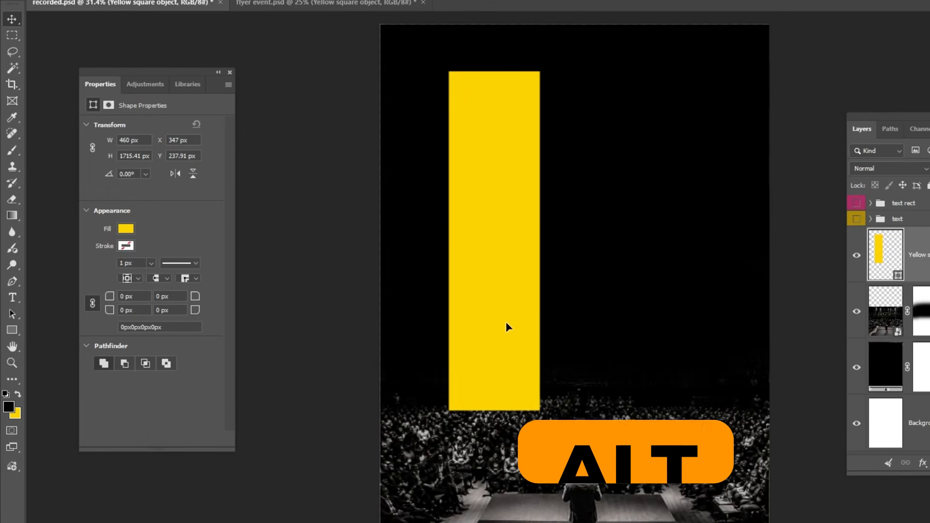
# - Duplicate the yellow rectangle just to the right of the original with a narrow gap, and raise the copy to about Y 142 px
pyautogui.keyDown('alt'); pyautogui.moveTo(526, 315); pyautogui.dragTo(595, 327); pyautogui.keyUp('alt')
pyautogui.hotkey('shift', 'Up')
pyautogui.hotkey('shift', 'Up')
pyautogui.hotkey('shift', 'Up')
pyautogui.hotkey('shift', 'Up')
pyautogui.hotkey('shift', 'Up')
pyautogui.hotkey('shift', 'Up')
pyautogui.hotkey('shift', 'Up')
pyautogui.hotkey('shift', 'Up')
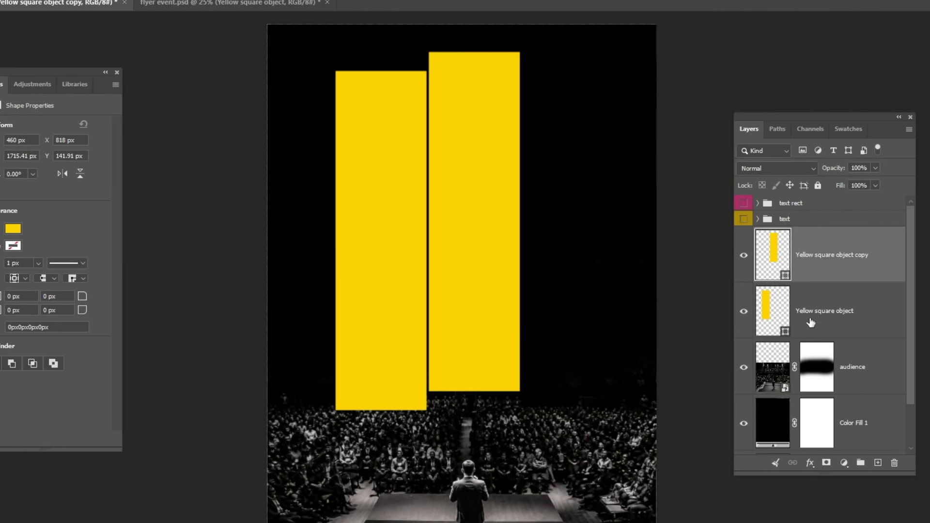
# - Select both yellow rectangle layers and move them down together to about X 337 px, Y 196 px
pyautogui.keyDown('shift'); pyautogui.click(922, 320); pyautogui.keyUp('shift')
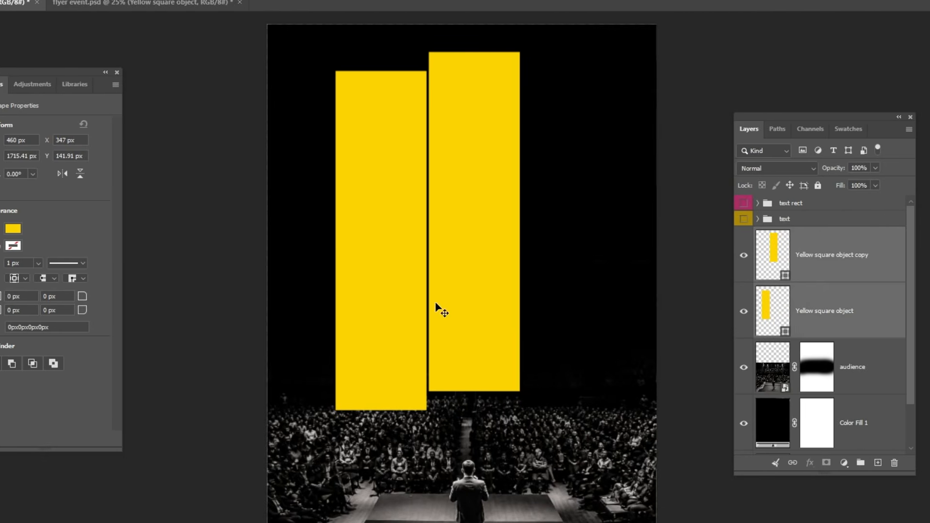
pyautogui.moveTo(439, 309); pyautogui.dragTo(466, 300)
pyautogui.hotkey('shift', 'Left')
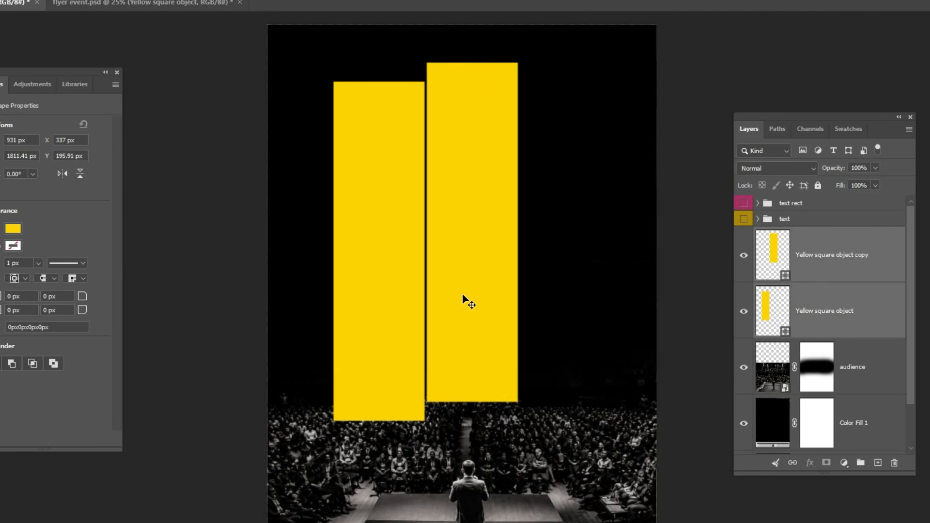
# - Duplicate the left yellow rectangle to the right of the middle one with an 11 px gap, and lower its top edge to make it 1642 px high
pyautogui.rightClick(378, 296)
pyautogui.click(387, 304)
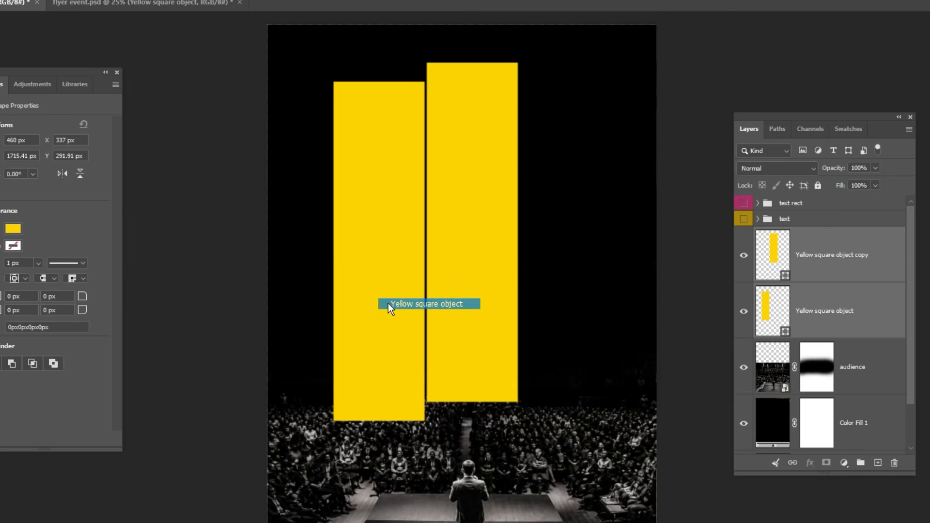
pyautogui.moveTo(370, 302); pyautogui.dragTo(559, 312)
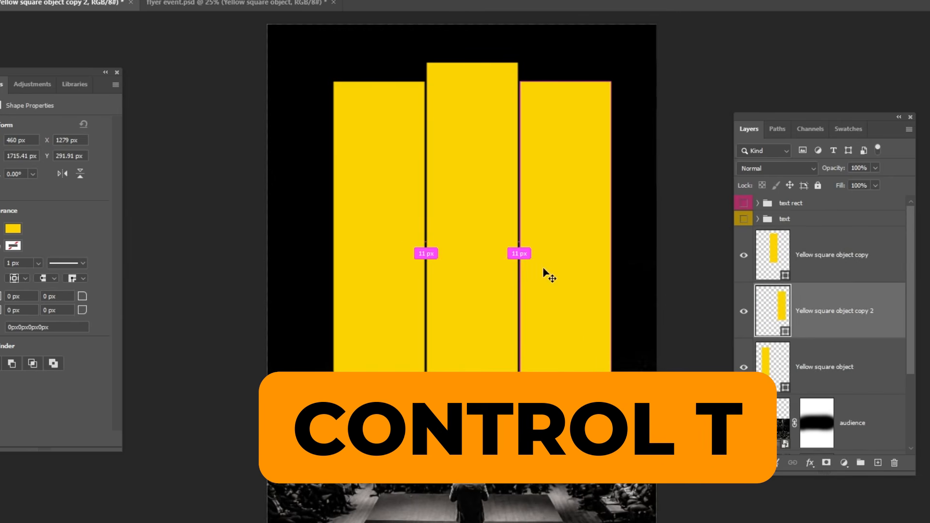
pyautogui.moveTo(565, 82); pyautogui.dragTo(565, 87)
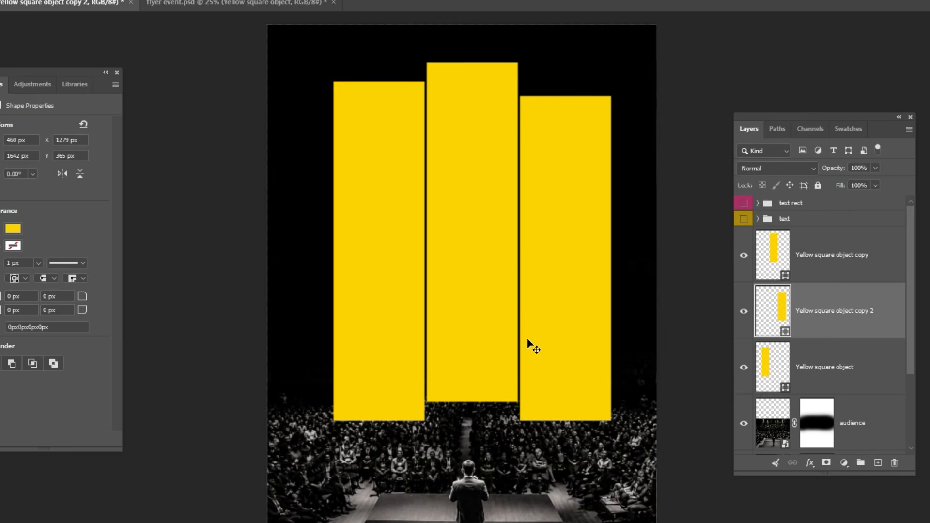
# - Place the handsome-businessman-looking-camera image directly above the left yellow rectangle's layer and shift it left so the man stands over that rectangle
pyautogui.click(826, 378)
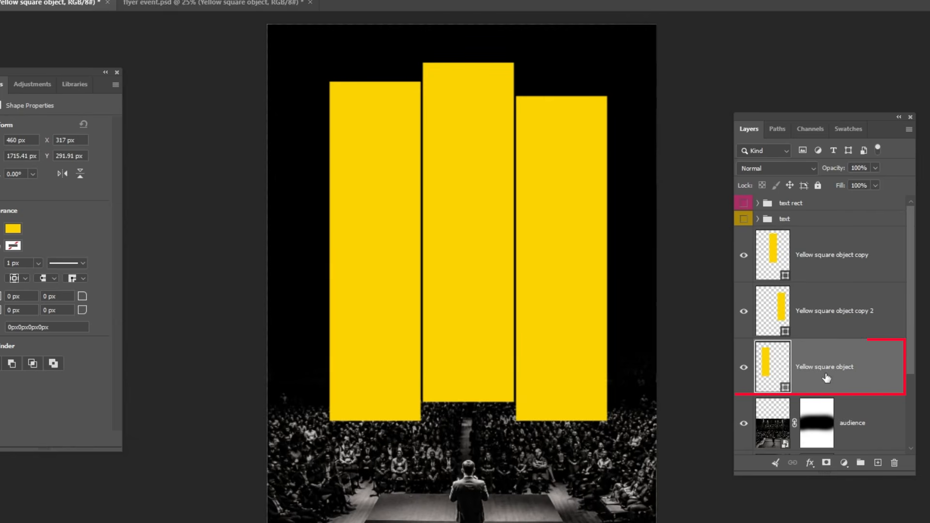
pyautogui.click(743, 367)
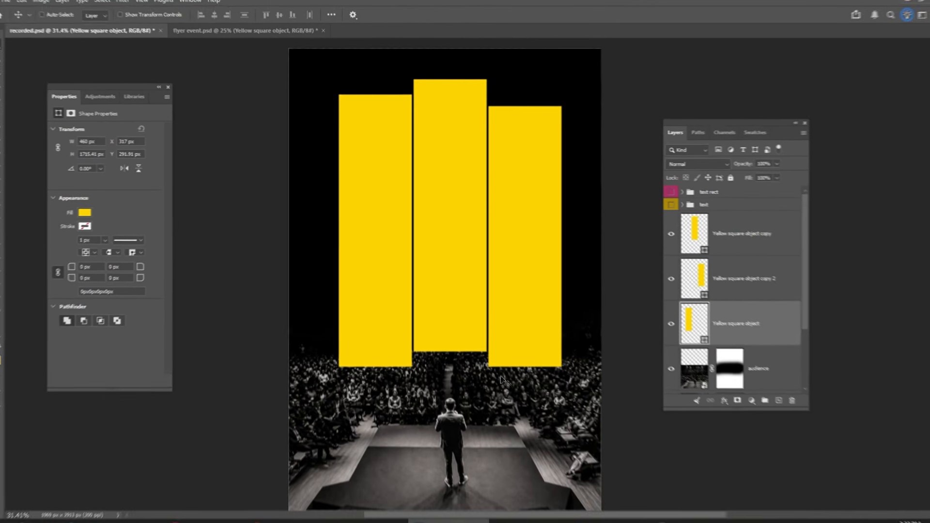
pyautogui.moveTo(304, 141); pyautogui.dragTo(393, 360)
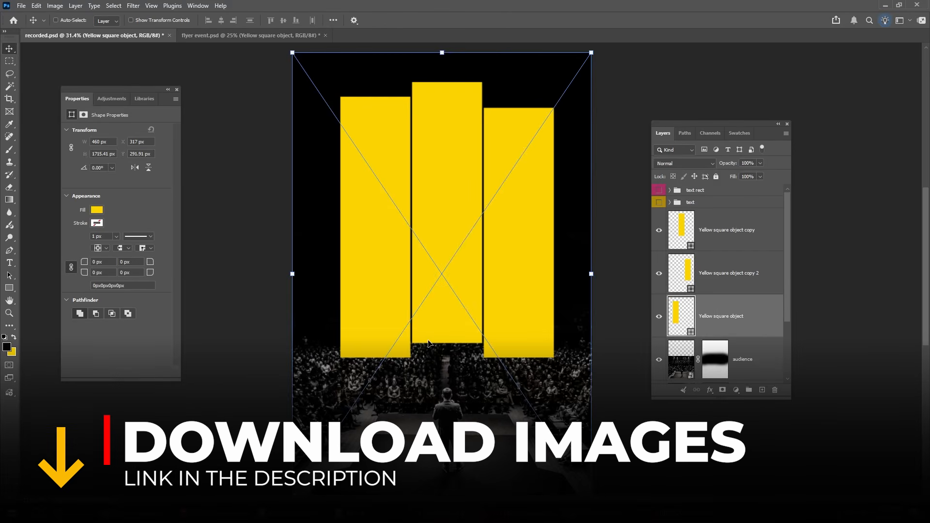
pyautogui.moveTo(428, 343); pyautogui.dragTo(428, 343)
pyautogui.moveTo(431, 199); pyautogui.dragTo(377, 193)
pyautogui.press('Return')
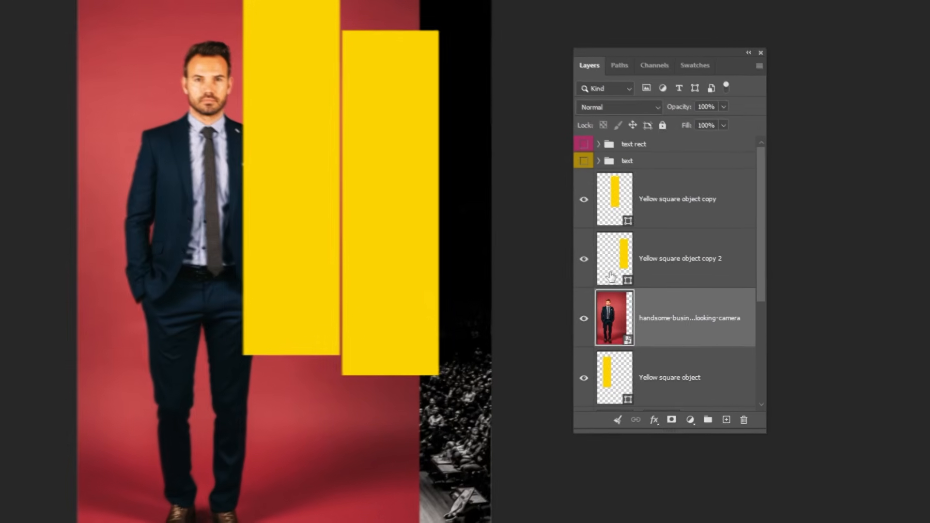
# - Clip the businessman photo to the left yellow rectangle and shift it slightly so the man is centred in that frame
pyautogui.click(758, 62)
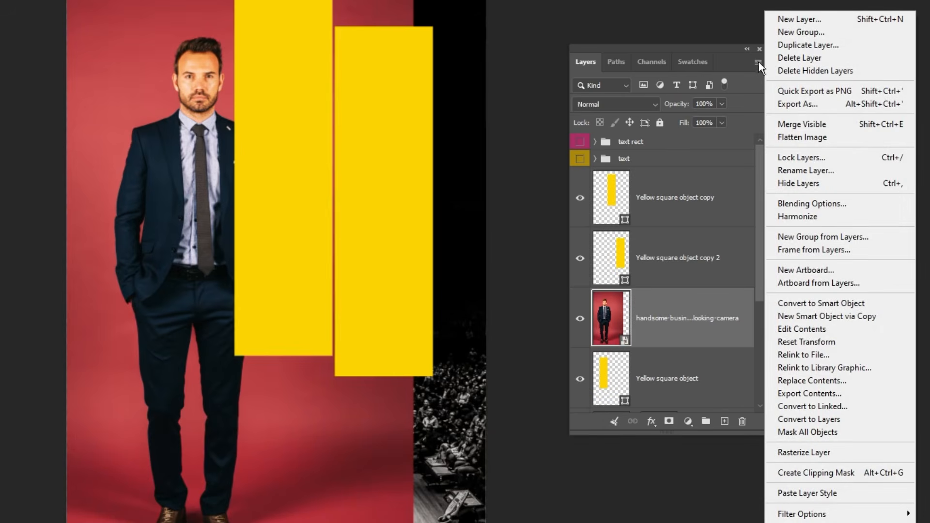
pyautogui.click(892, 473)
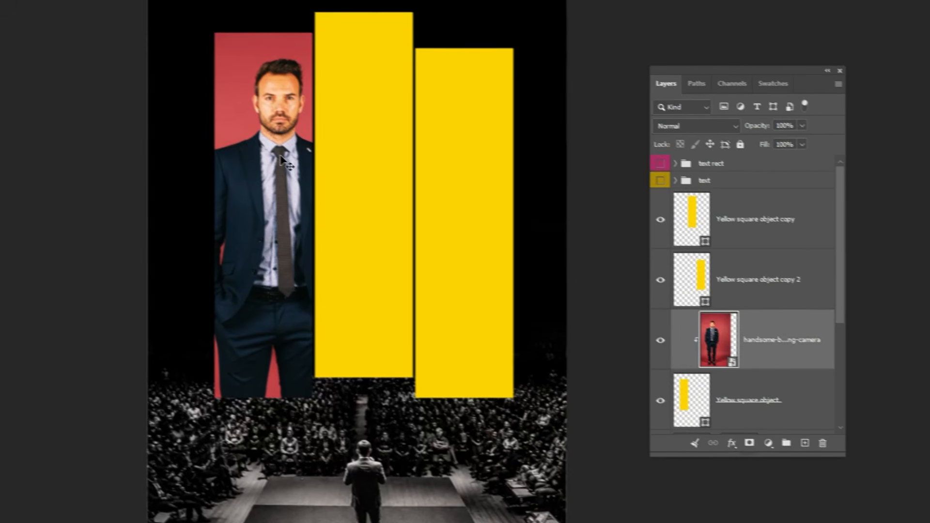
pyautogui.moveTo(201, 140); pyautogui.dragTo(191, 142)
pyautogui.moveTo(295, 171); pyautogui.dragTo(294, 171)
# - Enlarge the businessman photo proportionally to about 2480 × 3673 px and position it at about X -659 px, Y -113 px
pyautogui.hotkey('ctrl', 't')
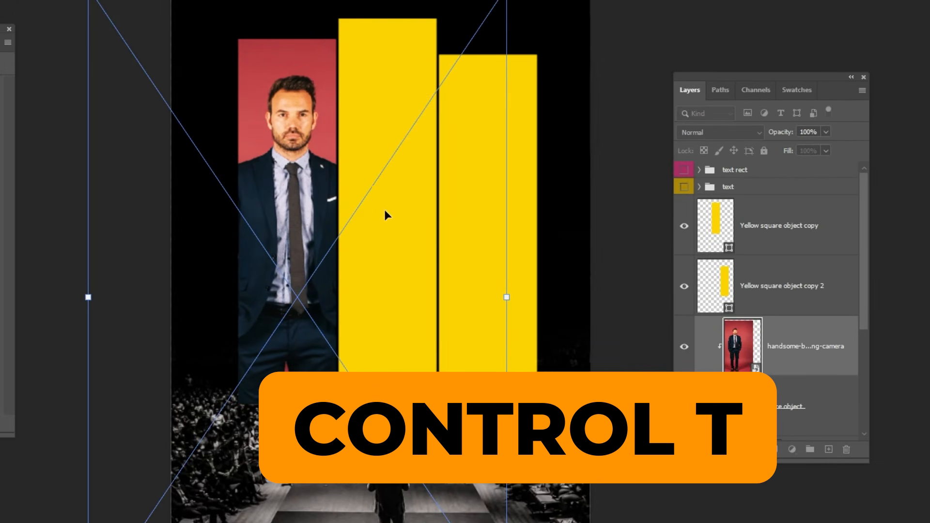
pyautogui.moveTo(506, 301); pyautogui.dragTo(536, 309)
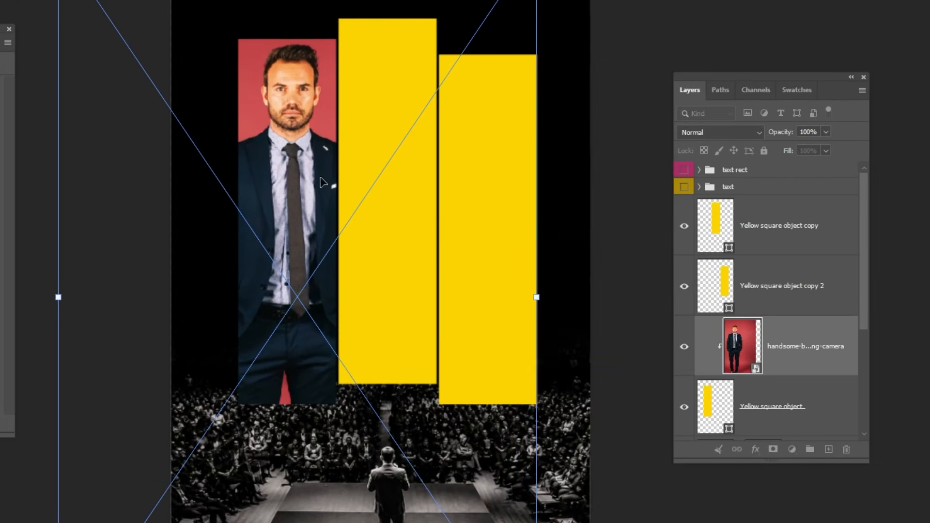
pyautogui.moveTo(315, 159); pyautogui.dragTo(315, 193)
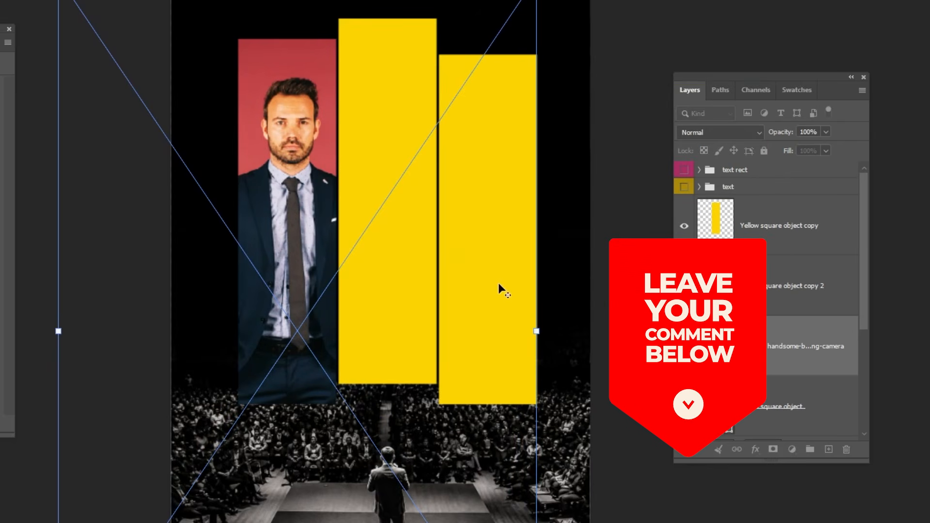
pyautogui.moveTo(534, 331); pyautogui.dragTo(560, 335)
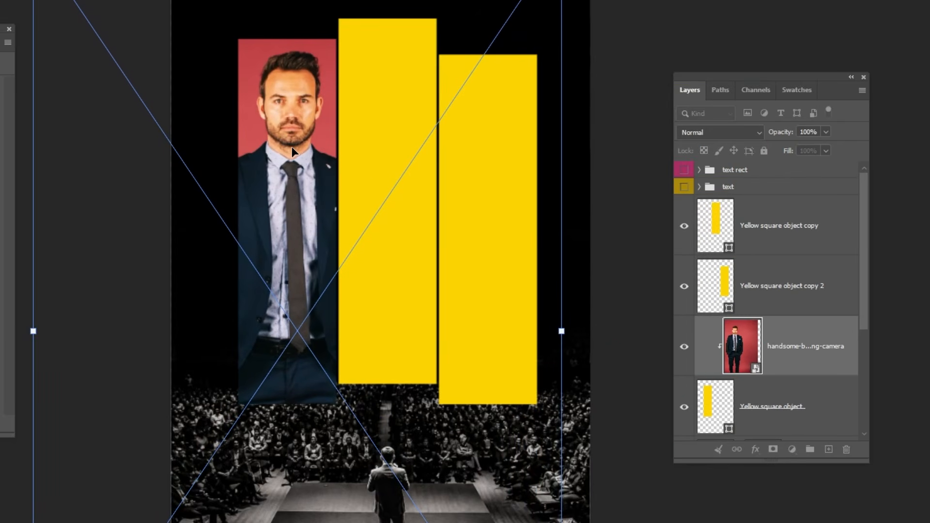
pyautogui.press('Return')
pyautogui.moveTo(298, 139); pyautogui.dragTo(295, 155)
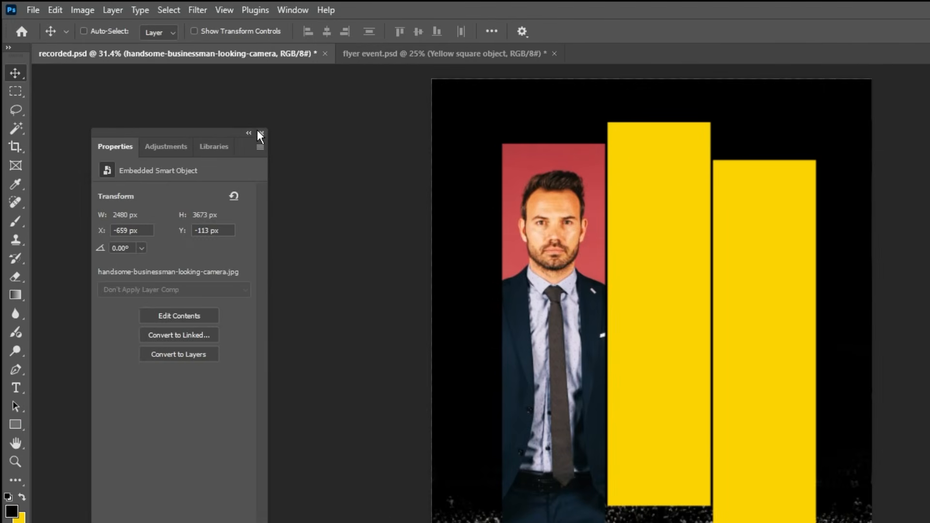
# - Turn the businessman photo black and white with a Hue/Saturation adjustment at Saturation -100, and collapse its smart filter list
pyautogui.click(177, 89)
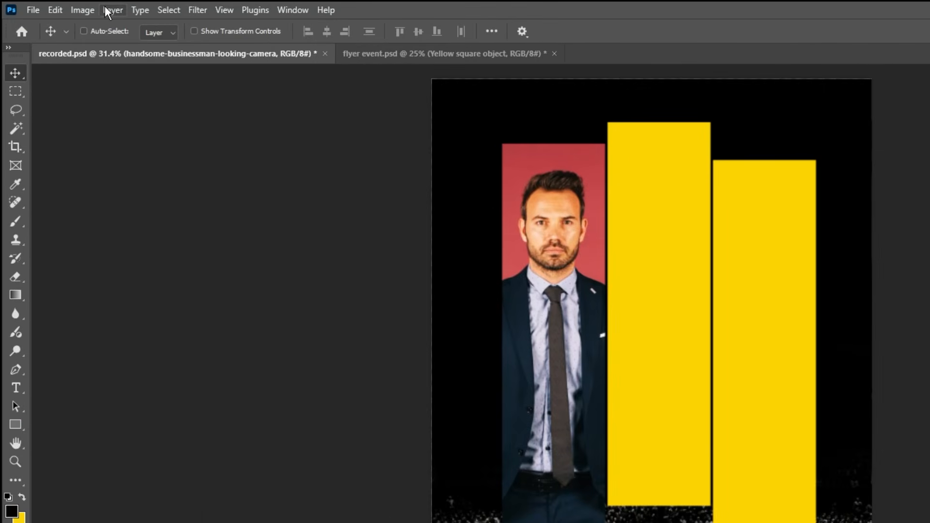
pyautogui.click(86, 13)
pyautogui.moveTo(97, 47)
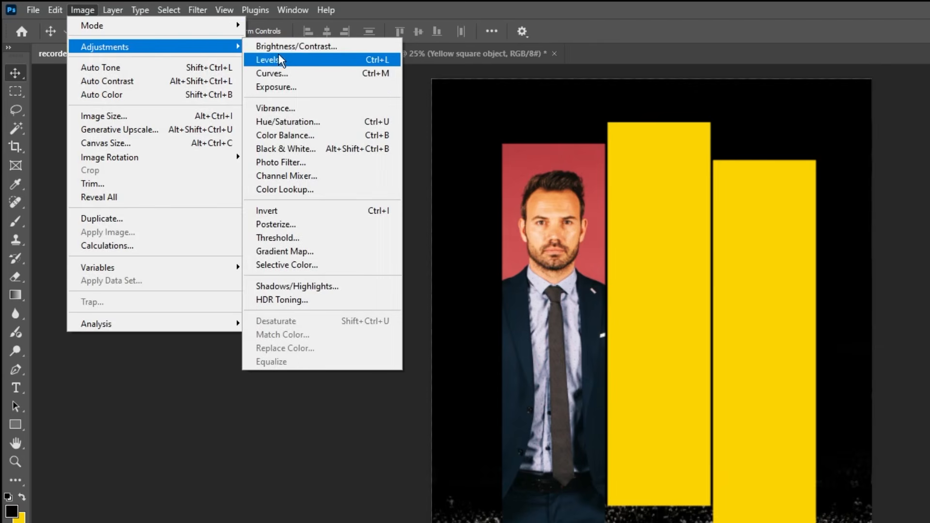
pyautogui.click(292, 123)
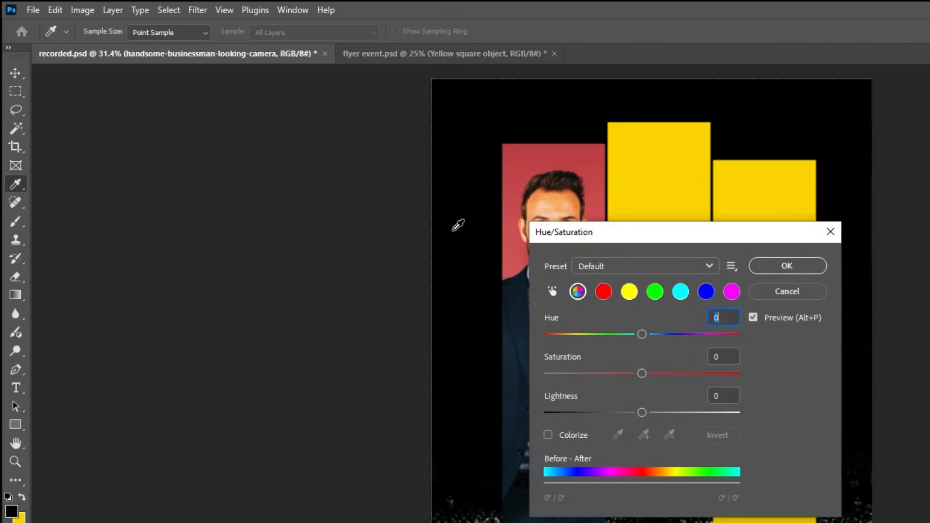
pyautogui.moveTo(663, 242); pyautogui.dragTo(270, 217)
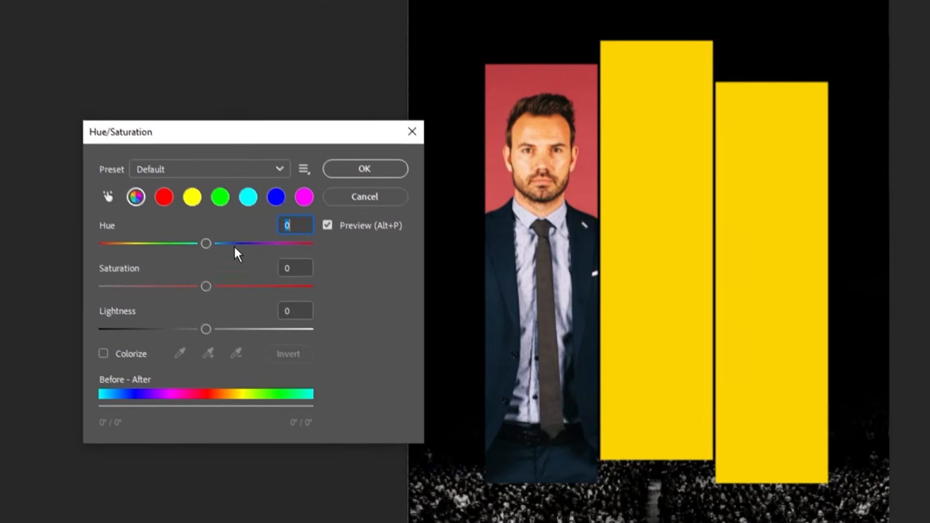
pyautogui.moveTo(198, 275); pyautogui.dragTo(63, 291)
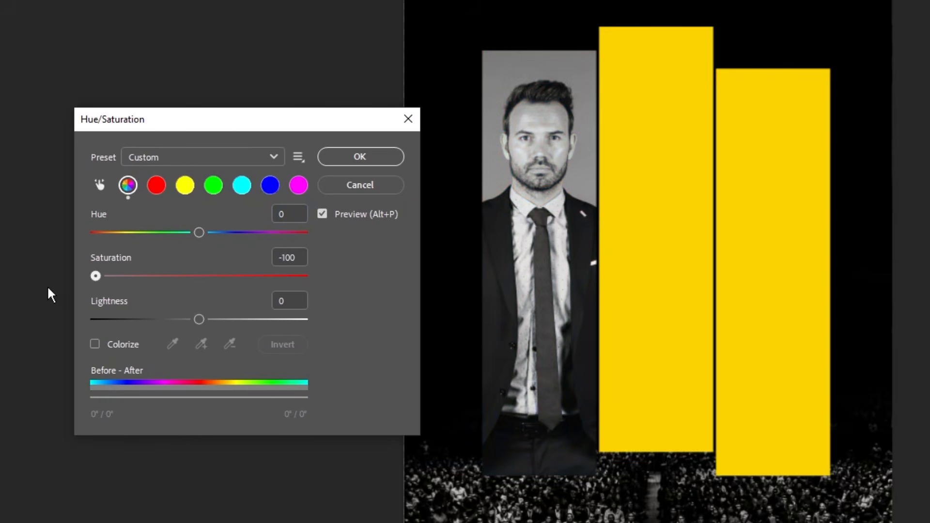
pyautogui.click(325, 162)
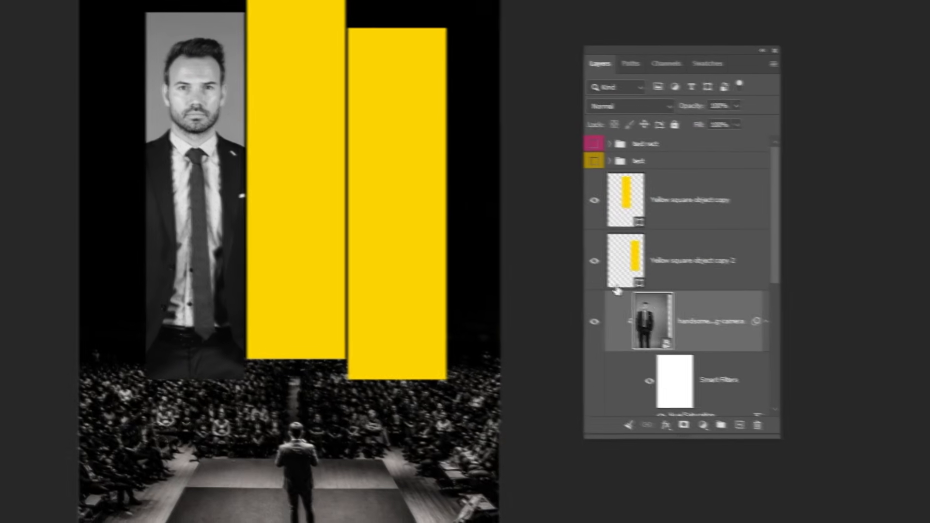
pyautogui.click(751, 319)
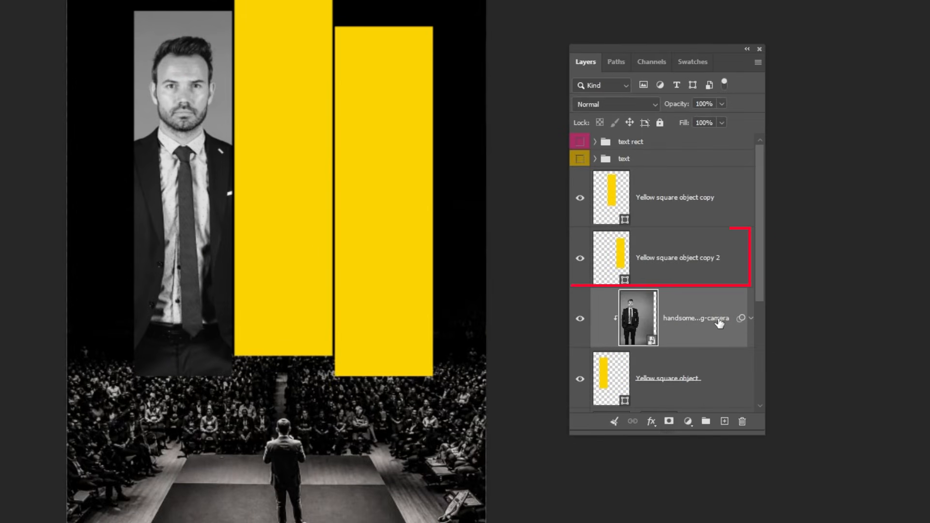
# - Place the man-blue-suit-posing-white-artistic-wall-from-bricks image from the freepik folder directly above the right yellow rectangle's layer
pyautogui.click(687, 281)
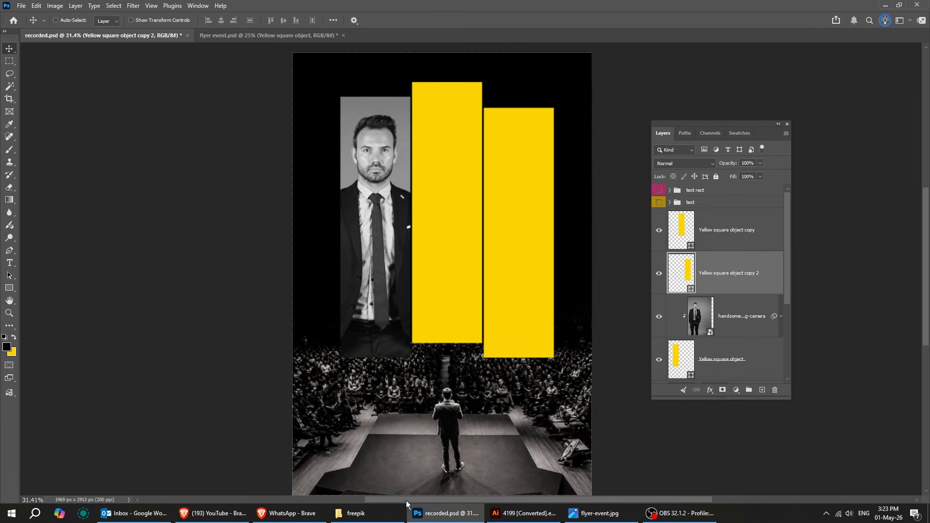
pyautogui.click(380, 512)
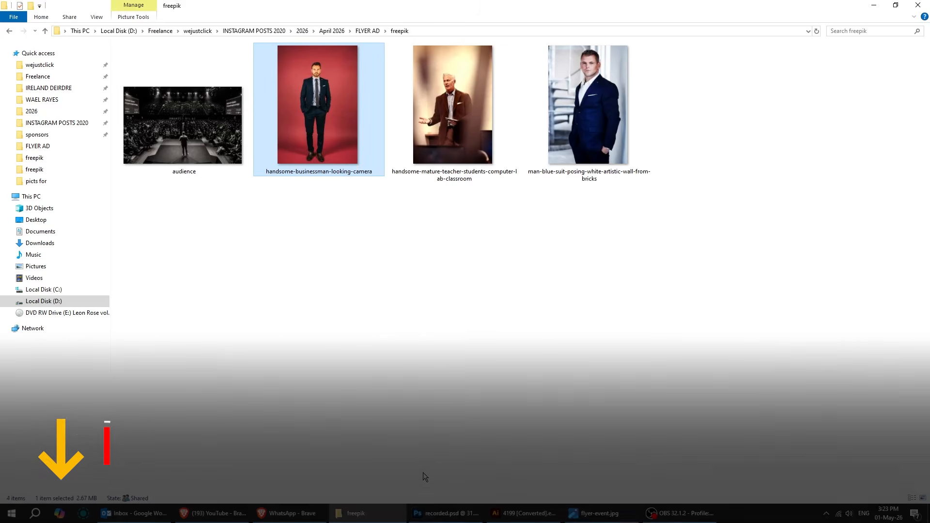
pyautogui.moveTo(549, 101); pyautogui.dragTo(517, 230)
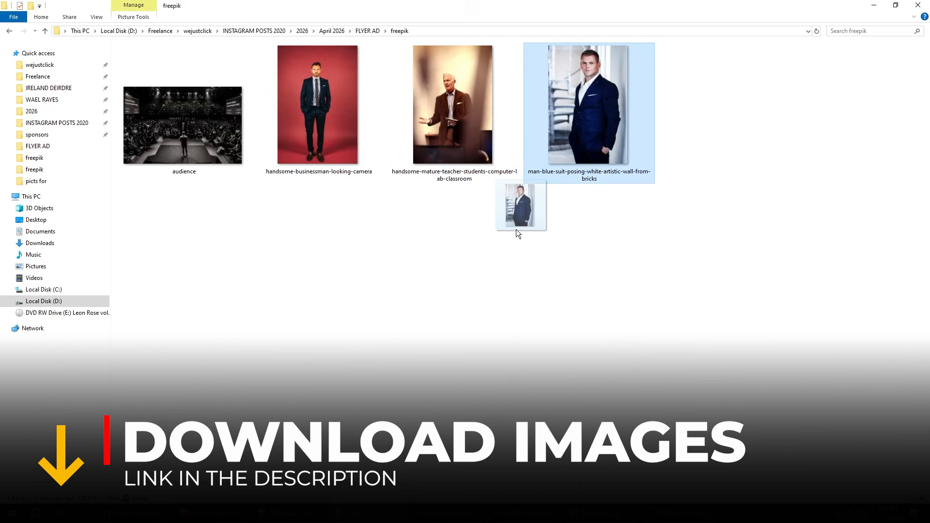
pyautogui.moveTo(438, 422); pyautogui.dragTo(429, 334)
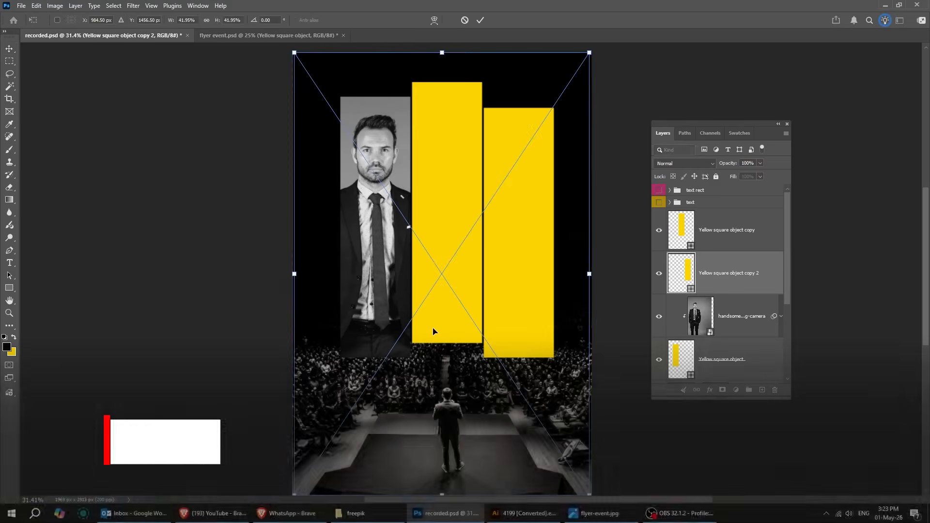
pyautogui.press('Return')
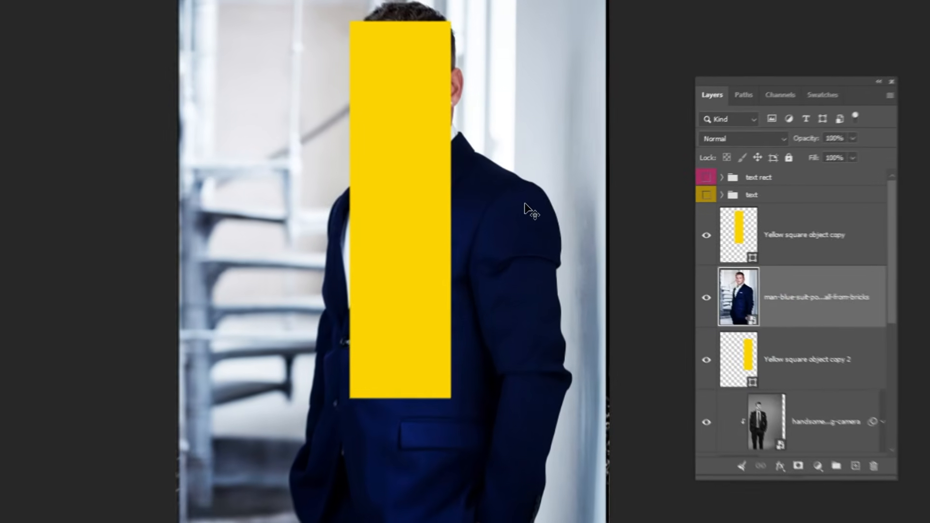
# - Put the blue-suit photo directly above the middle yellow rectangle's layer as its clipping mask and lower the photo 196 px
pyautogui.moveTo(748, 276); pyautogui.dragTo(742, 246)
pyautogui.moveTo(835, 260); pyautogui.dragTo(818, 236)
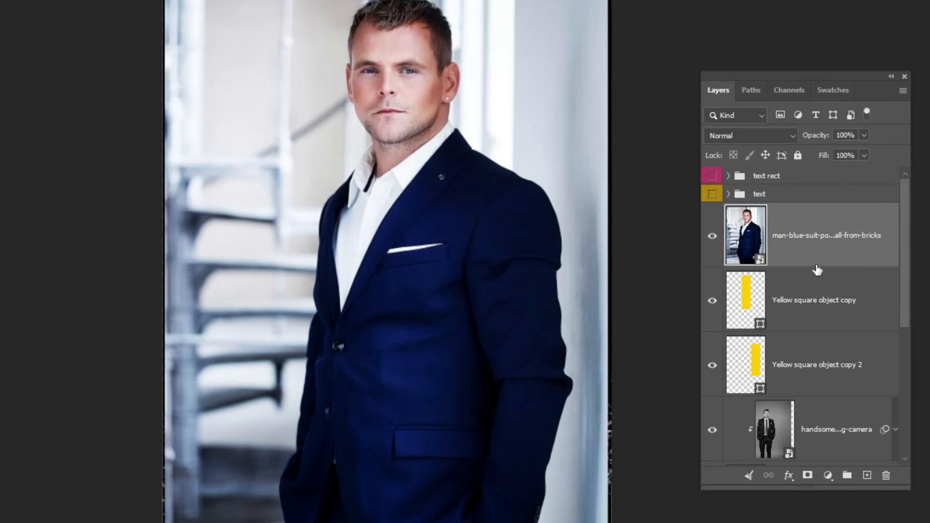
pyautogui.keyDown('alt'); pyautogui.click(826, 264); pyautogui.keyUp('alt')
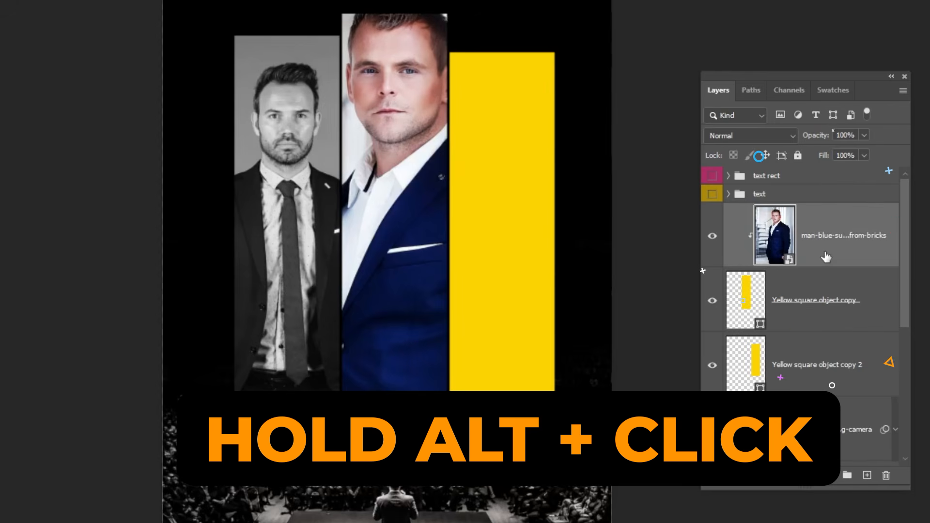
pyautogui.moveTo(423, 124); pyautogui.dragTo(421, 164)
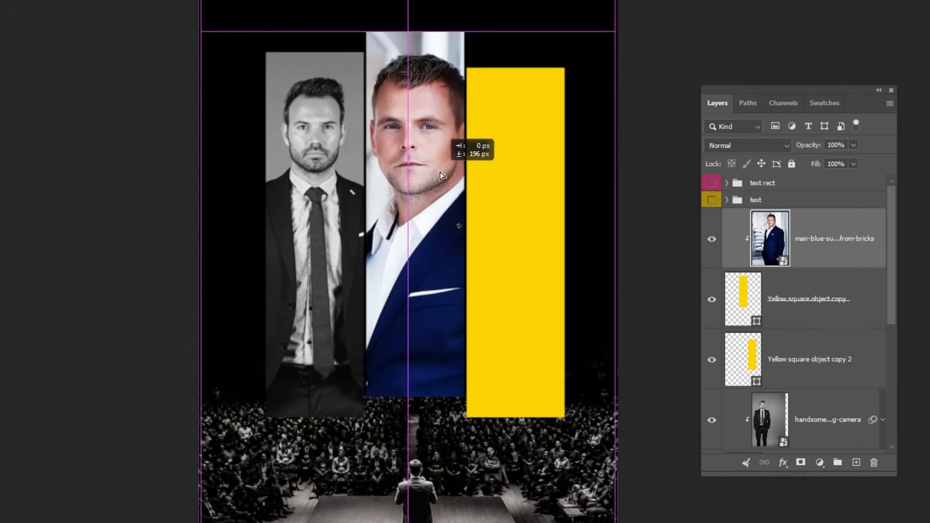
# - Scale the blue-suit photo down proportionally and shift it left and up so the man's head and chest fit the middle rectangle
pyautogui.hotkey('ctrl', 't')
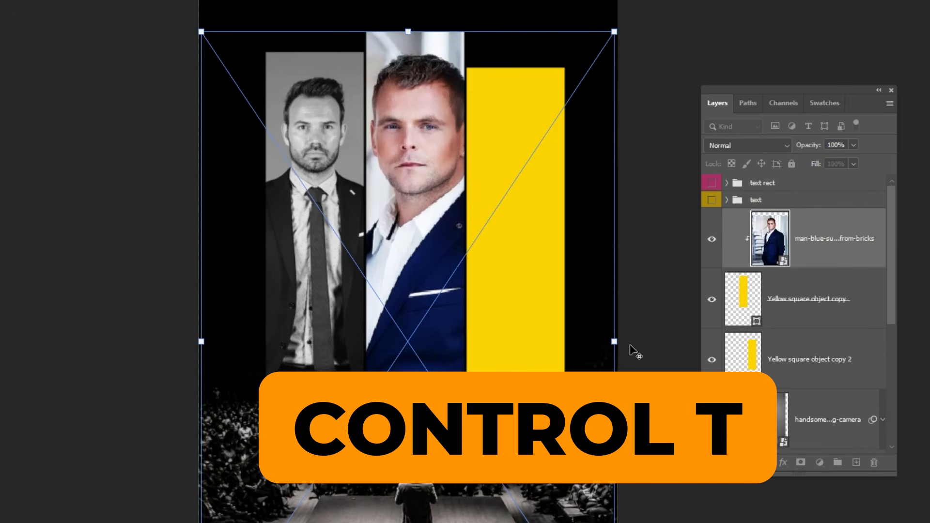
pyautogui.moveTo(614, 341); pyautogui.dragTo(586, 339)
pyautogui.moveTo(462, 286); pyautogui.dragTo(460, 250)
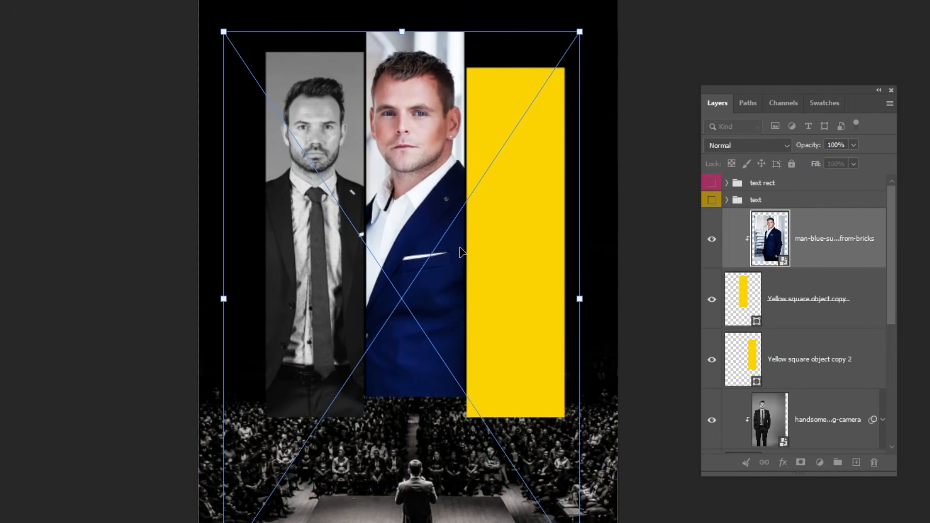
pyautogui.moveTo(226, 303); pyautogui.dragTo(250, 311)
pyautogui.press('Return')
pyautogui.hotkey('shift', 'Left')
pyautogui.hotkey('shift', 'Left')
pyautogui.hotkey('shift', 'Up')
pyautogui.hotkey('shift', 'Up')
pyautogui.hotkey('shift', 'Up')
pyautogui.hotkey('shift', 'Up')
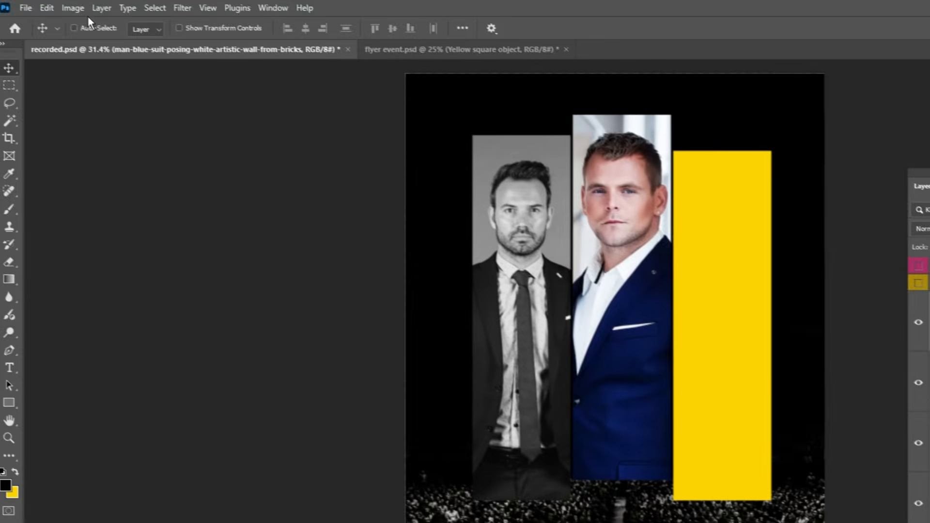
# - Turn the blue-suit photo black and white with a Hue/Saturation adjustment at Saturation -100, and collapse its smart filter list
pyautogui.click(78, 9)
pyautogui.moveTo(96, 47)
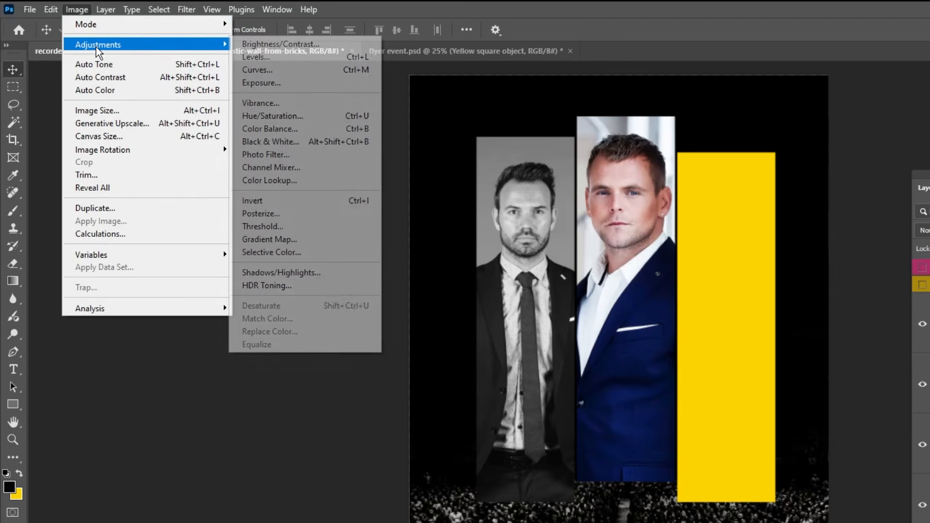
pyautogui.click(322, 116)
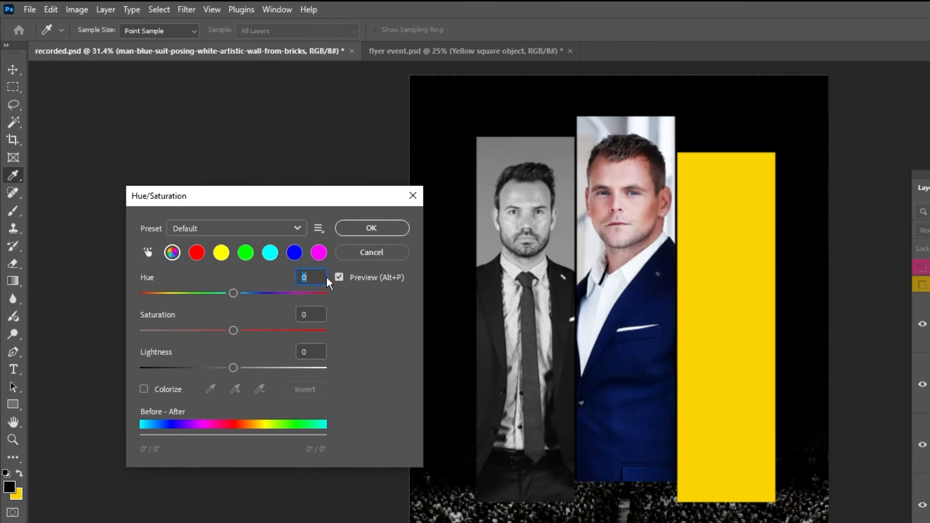
pyautogui.moveTo(235, 333); pyautogui.dragTo(134, 339)
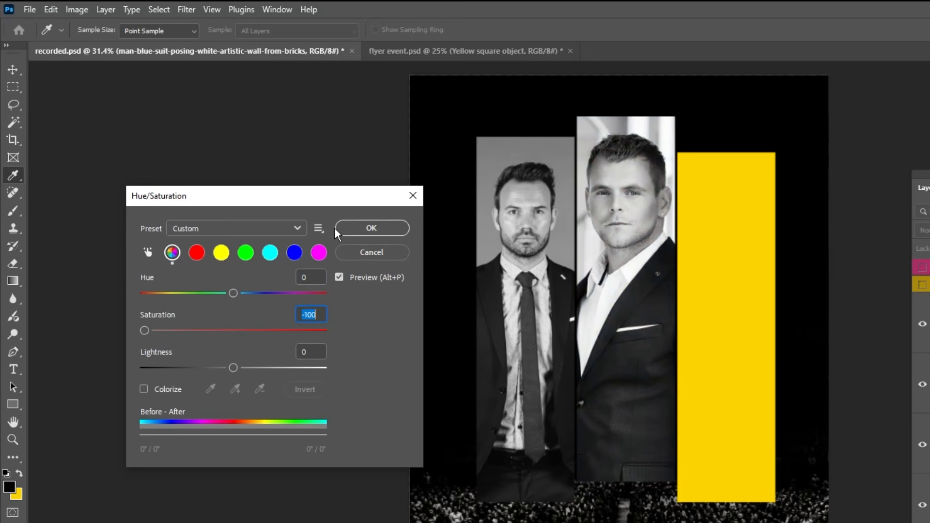
pyautogui.click(370, 227)
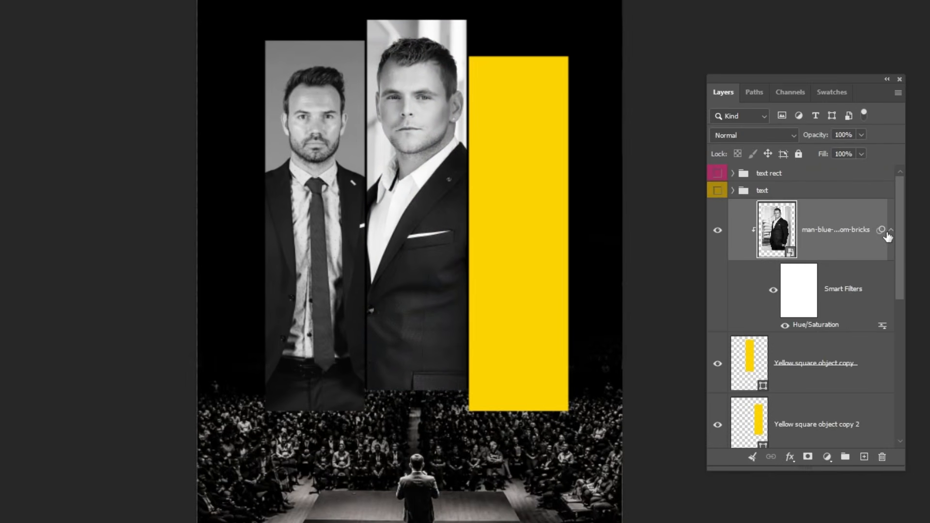
pyautogui.click(891, 230)
# - Raise the right yellow rectangle's layer above the blue-suit photo and place the handsome-mature-teacher-students-computer-lab-classroom image directly above it
pyautogui.click(816, 363)
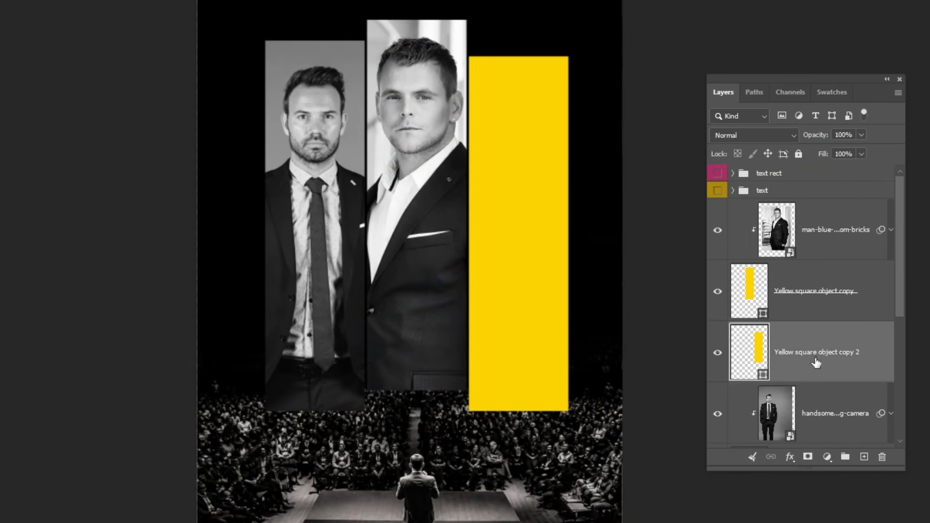
pyautogui.moveTo(820, 357); pyautogui.dragTo(836, 208)
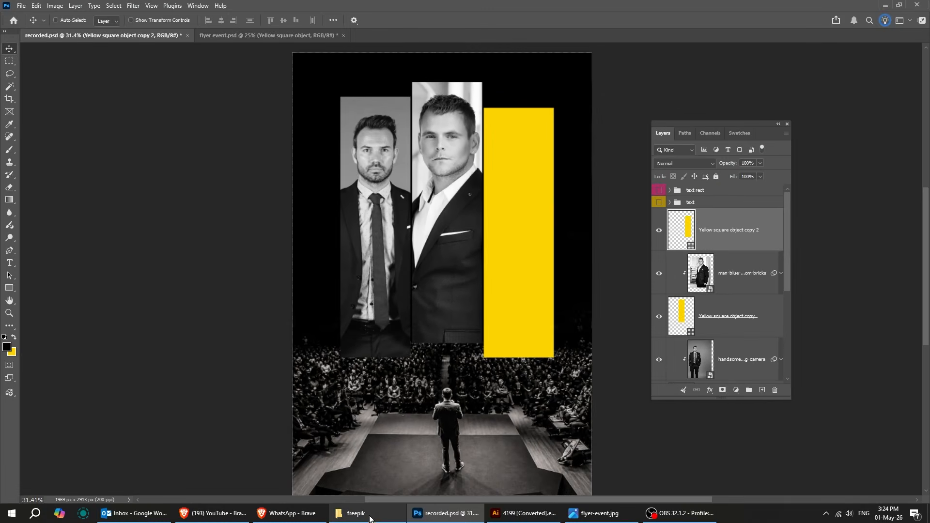
pyautogui.click(369, 515)
pyautogui.moveTo(420, 146); pyautogui.dragTo(499, 312)
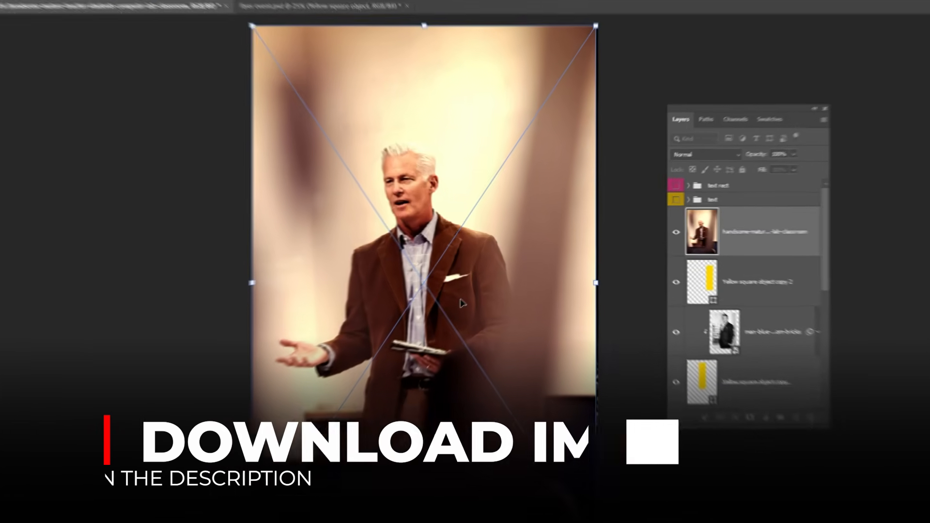
pyautogui.press('Return')
# - Clip the mature-teacher photo to the right yellow rectangle, moving and enlarging it so the man's head and torso fill the frame
pyautogui.keyDown('alt'); pyautogui.click(725, 251); pyautogui.keyUp('alt')
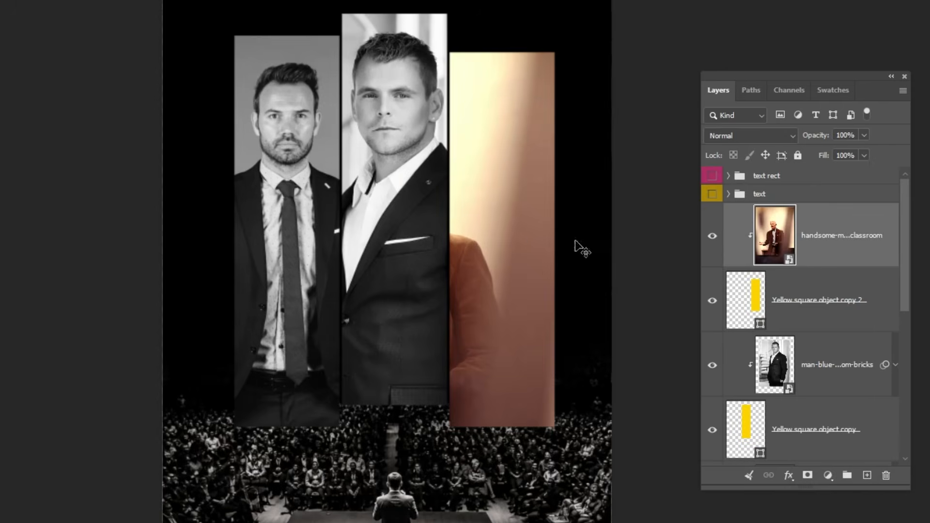
pyautogui.moveTo(488, 207); pyautogui.dragTo(542, 210)
pyautogui.moveTo(488, 206); pyautogui.dragTo(504, 165)
pyautogui.hotkey('ctrl', 't')
pyautogui.moveTo(294, 267); pyautogui.dragTo(264, 275)
pyautogui.press('Return')
# - Turn the mature-teacher photo black and white with a fully reduced Saturation in Hue/Saturation
pyautogui.click(77, 9)
pyautogui.moveTo(92, 42)
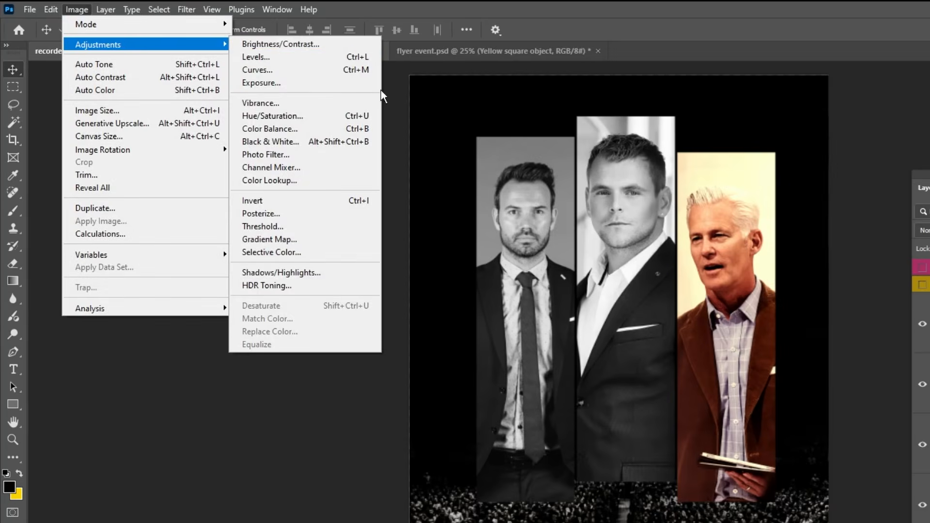
pyautogui.click(276, 96)
pyautogui.moveTo(233, 331); pyautogui.dragTo(150, 331)
pyautogui.click(385, 231)
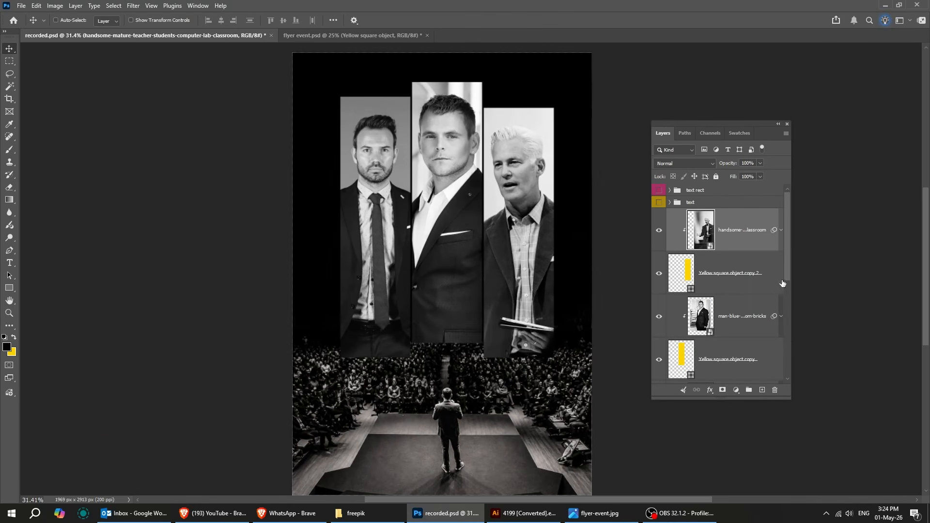
# - Load the left yellow rectangle's outline as a selection and add a Gradient Fill layer above the handsome-businessman-looking-camera photo
pyautogui.moveTo(789, 400); pyautogui.dragTo(852, 421)
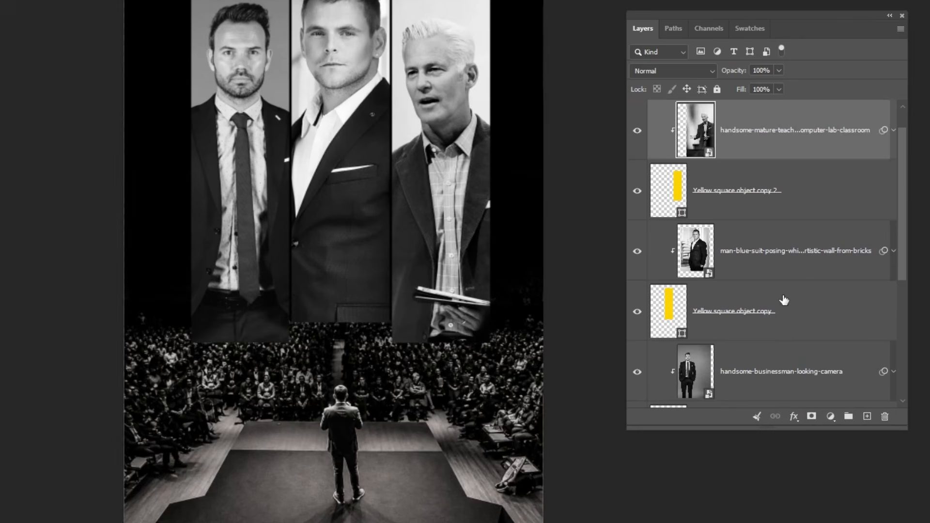
pyautogui.scroll(-3, 763, 329)
pyautogui.click(767, 289)
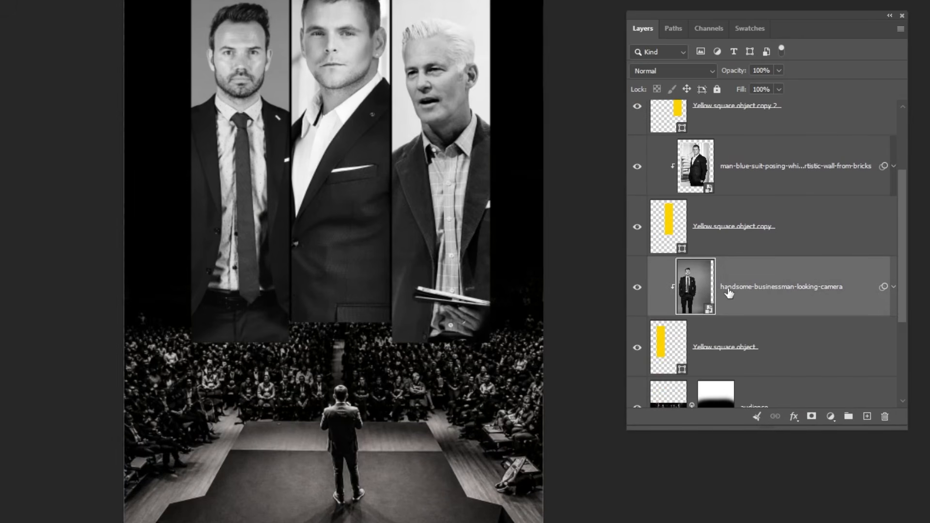
pyautogui.keyDown('ctrl'); pyautogui.click(747, 288); pyautogui.keyUp('ctrl')
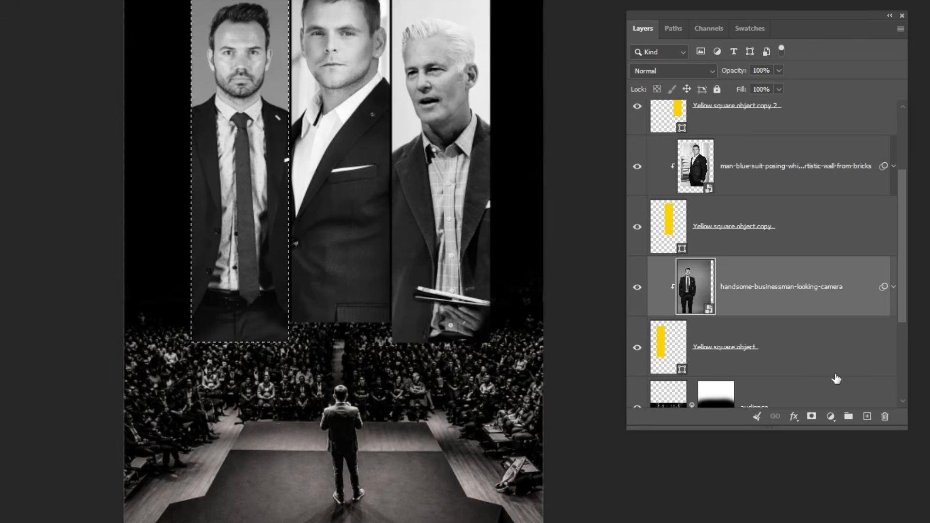
pyautogui.click(830, 416)
pyautogui.click(842, 402)
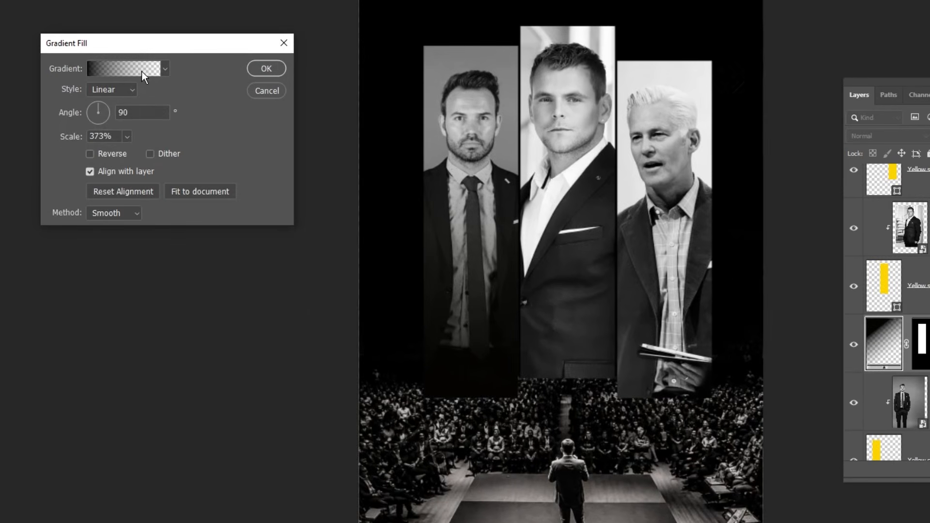
# - Define the left photo's gradient as black (000000) at both colour stops, fading to 0% opacity, and apply the linear 90° fill
pyautogui.click(142, 71)
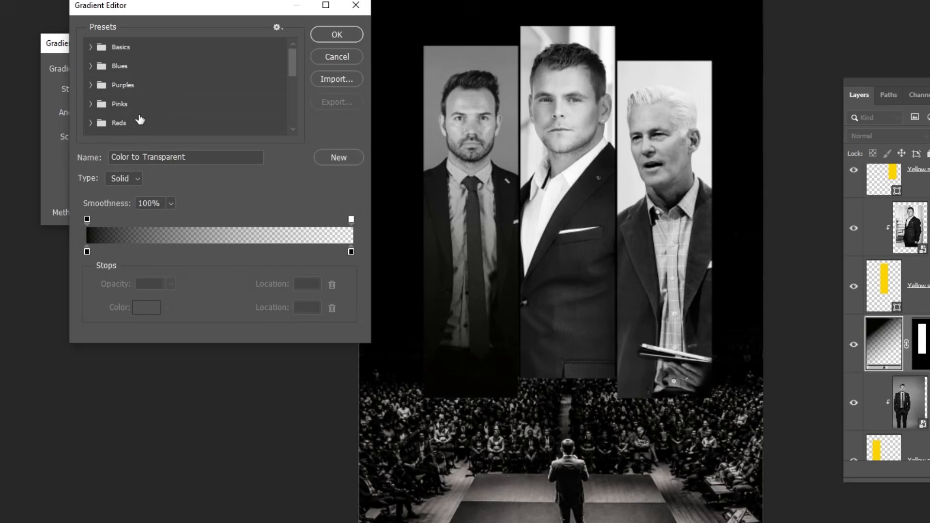
pyautogui.click(146, 312)
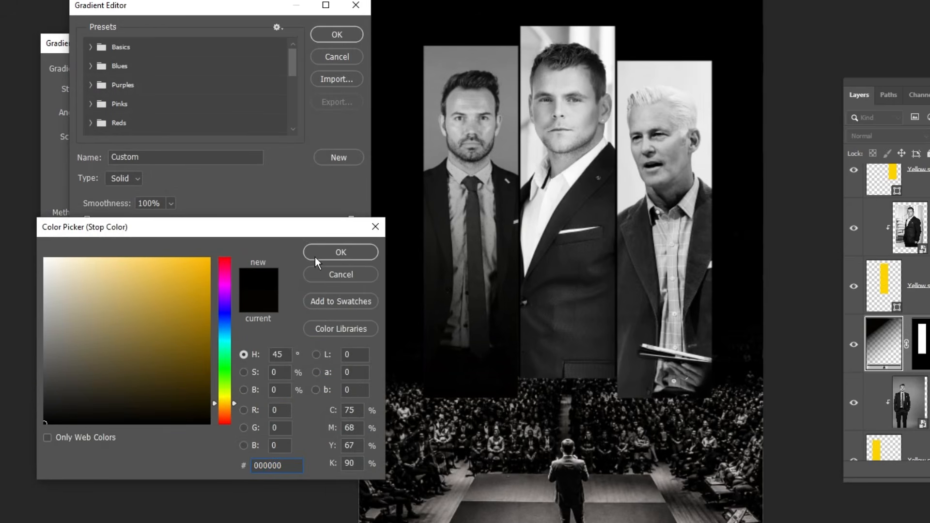
pyautogui.click(318, 254)
pyautogui.click(350, 251)
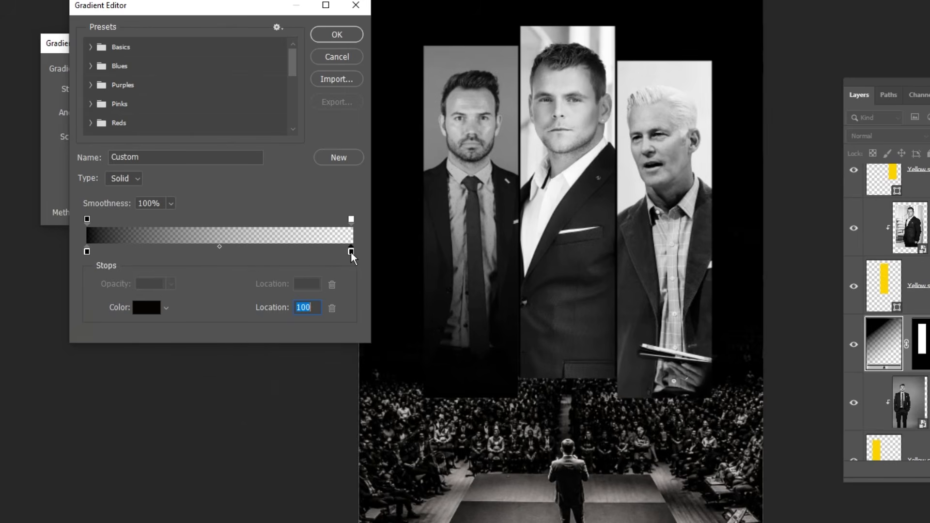
pyautogui.doubleClick(351, 252)
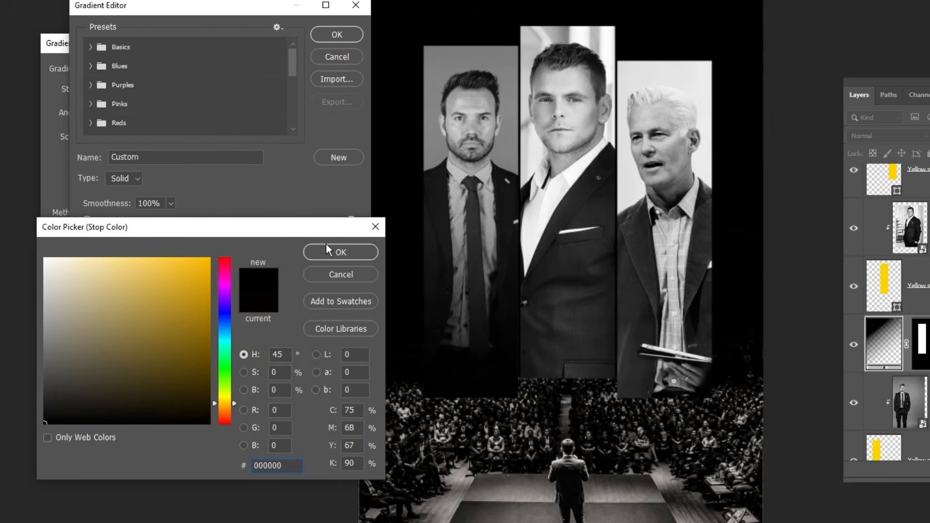
pyautogui.click(357, 251)
pyautogui.click(351, 219)
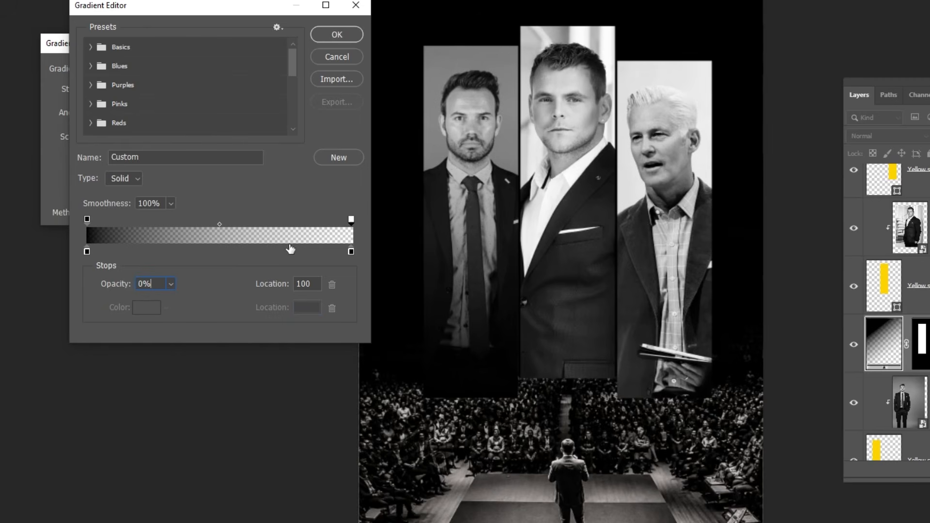
pyautogui.click(341, 40)
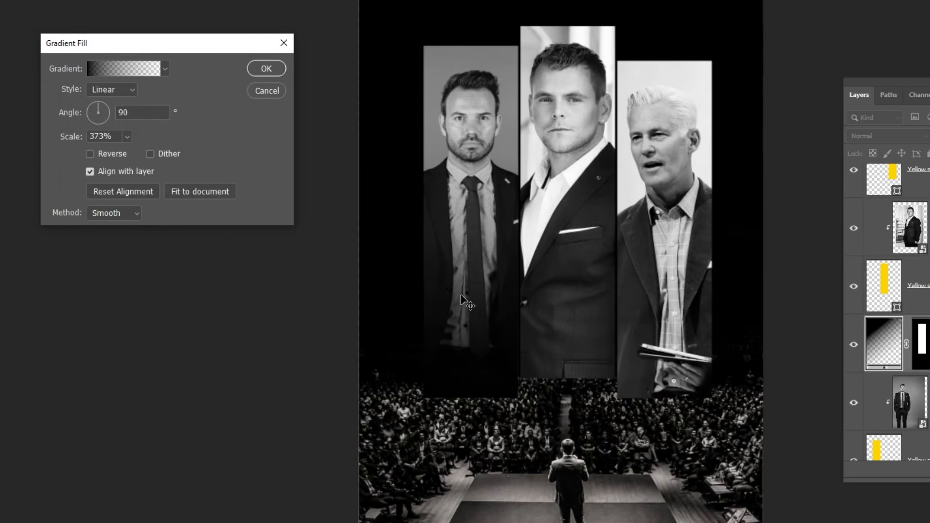
pyautogui.moveTo(476, 328); pyautogui.dragTo(475, 313)
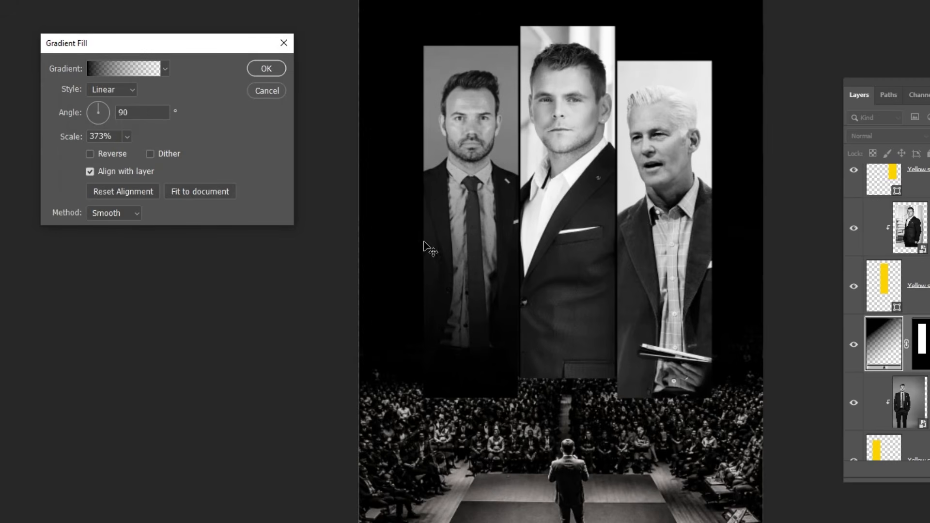
pyautogui.click(266, 70)
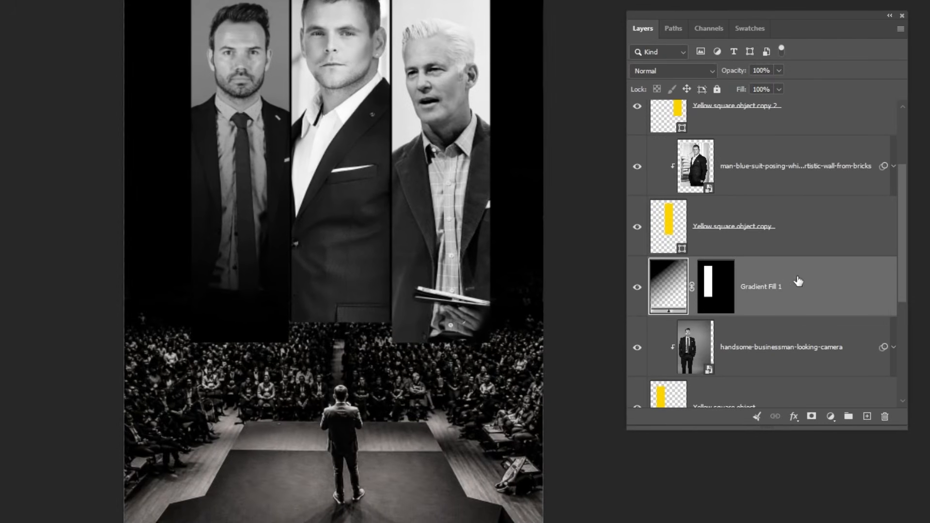
# - Load the middle yellow rectangle's outline as a selection and add a Gradient Fill layer above the man-blue-suit photo
pyautogui.click(791, 166)
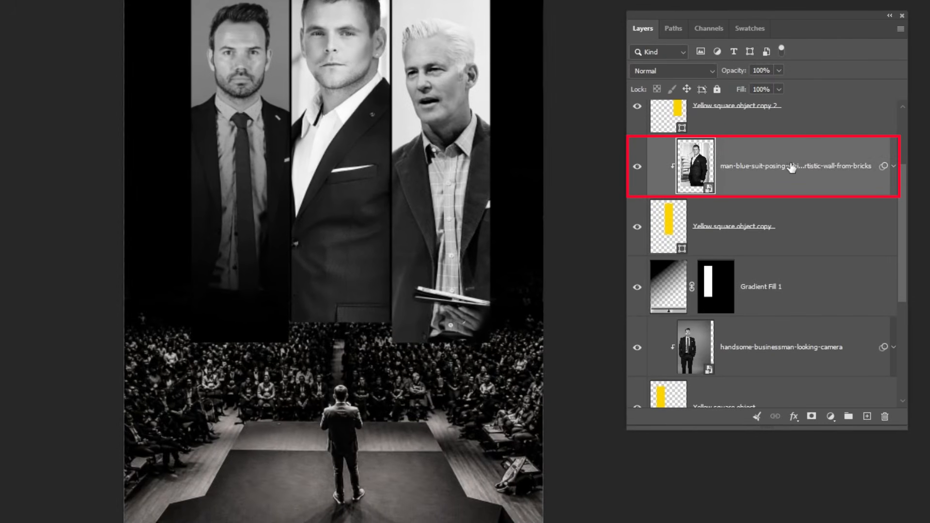
pyautogui.keyDown('ctrl'); pyautogui.click(664, 226); pyautogui.keyUp('ctrl')
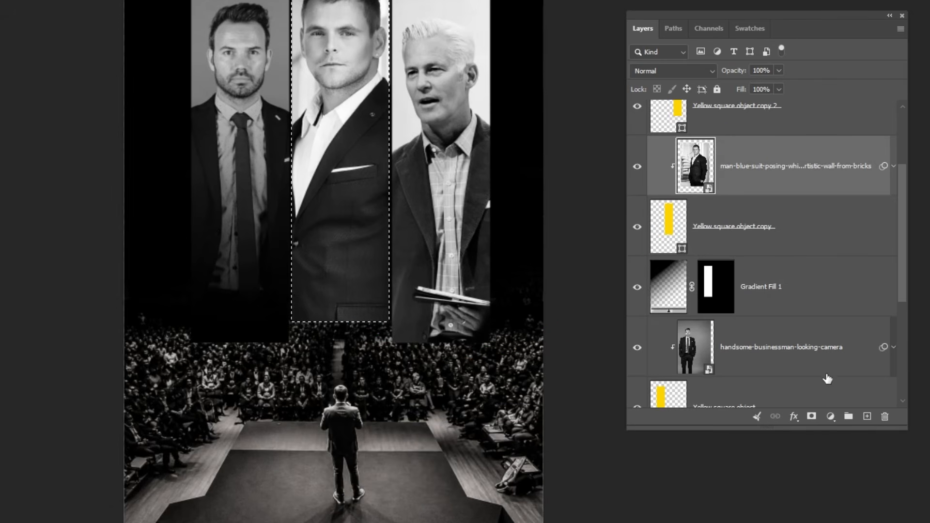
pyautogui.click(830, 416)
pyautogui.click(845, 398)
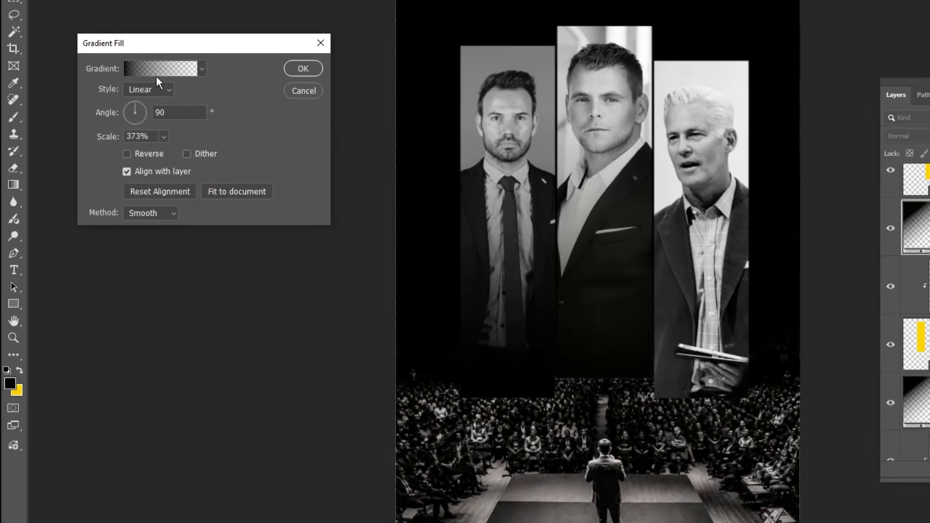
# - Set both colour stops of the middle photo's gradient to yellow fcd402
pyautogui.click(156, 75)
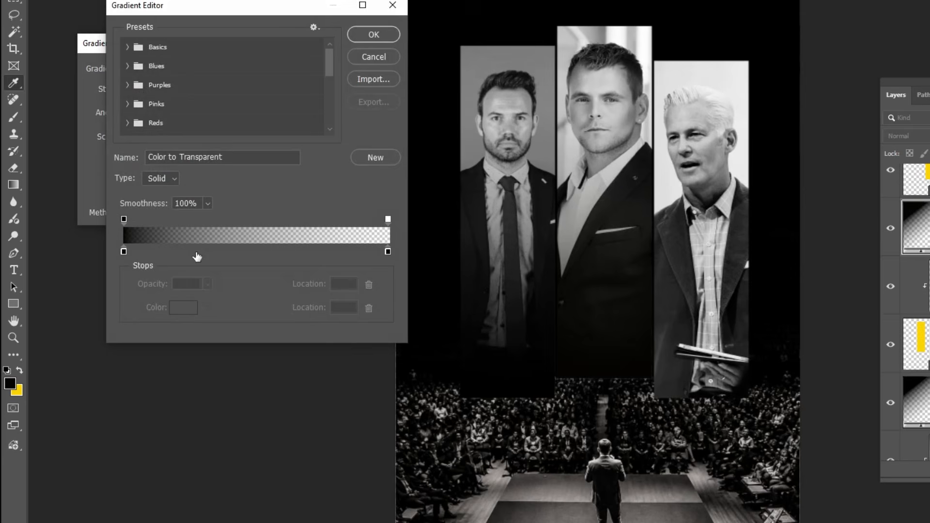
pyautogui.doubleClick(124, 252)
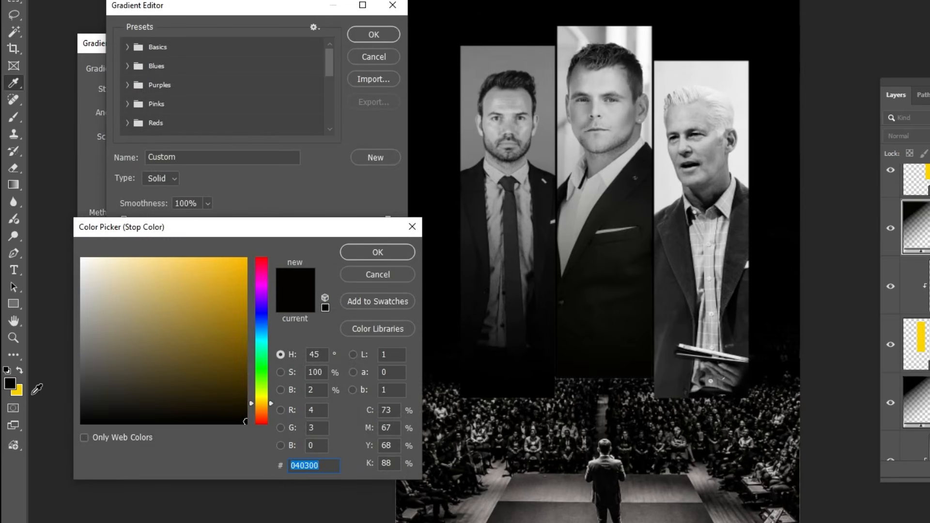
pyautogui.click(17, 392)
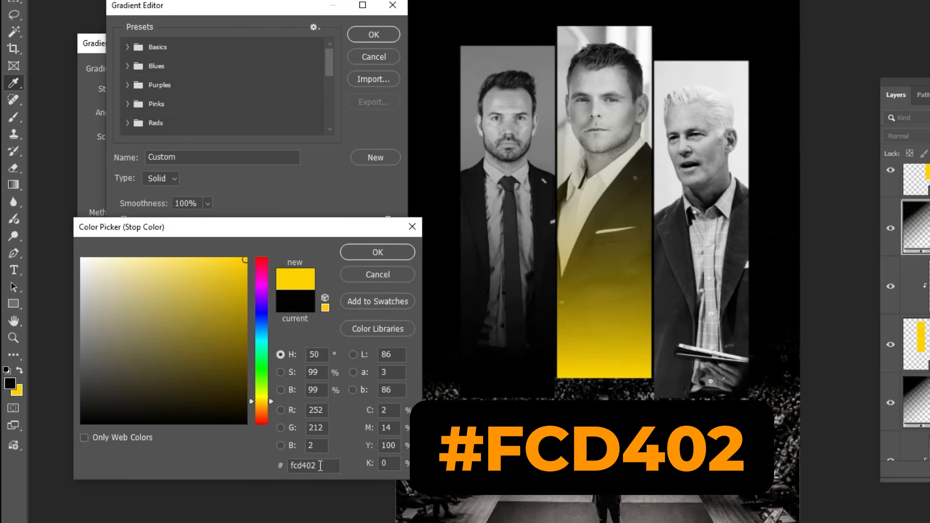
pyautogui.click(371, 253)
pyautogui.doubleClick(388, 252)
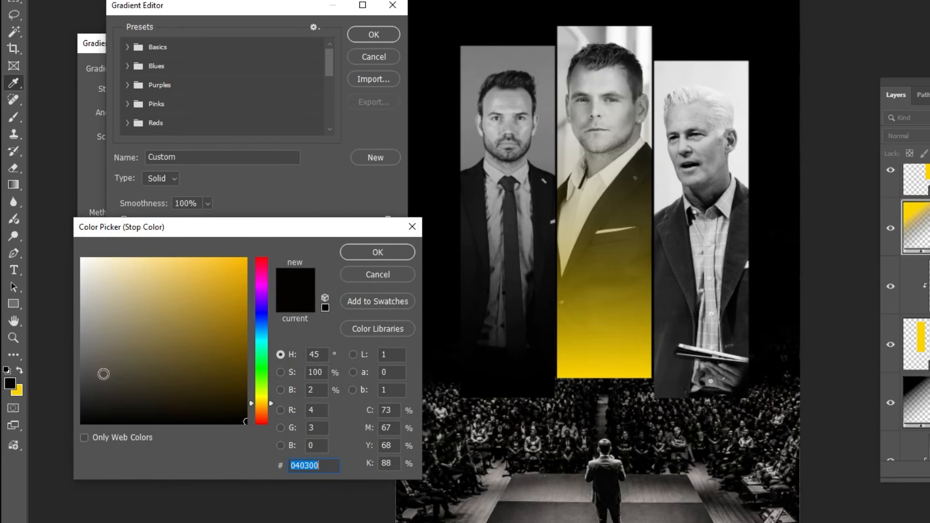
pyautogui.write('fcd402')
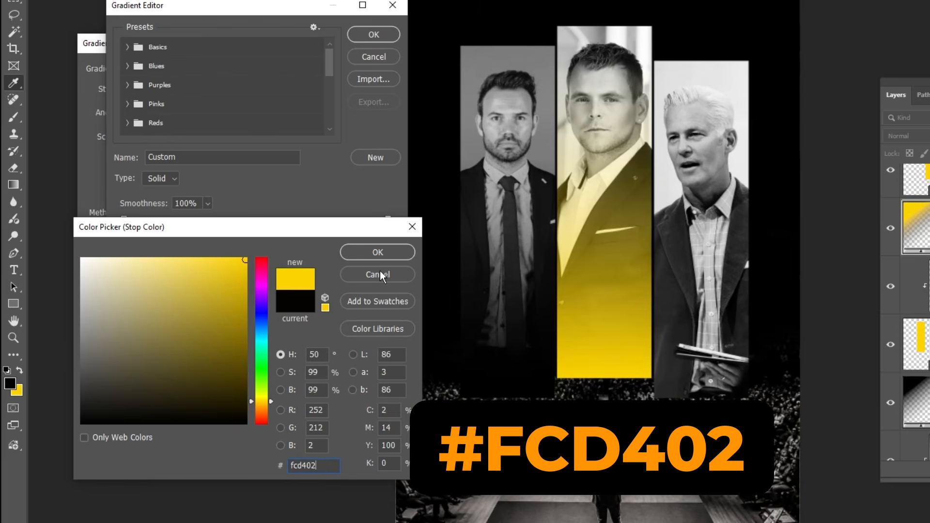
pyautogui.click(387, 251)
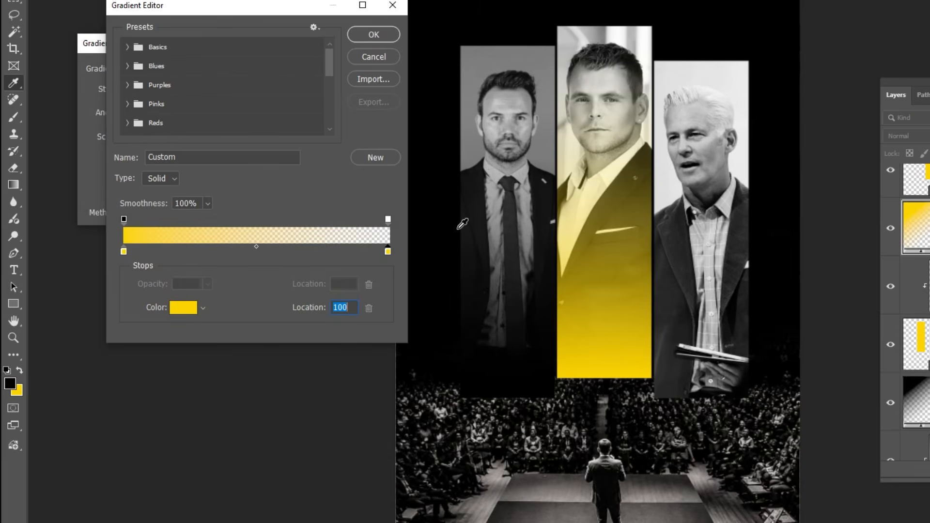
# - Use 0% opacity at the yellow gradient's end stop, shift the gradient slightly on the middle photo, and apply the fill
pyautogui.click(388, 218)
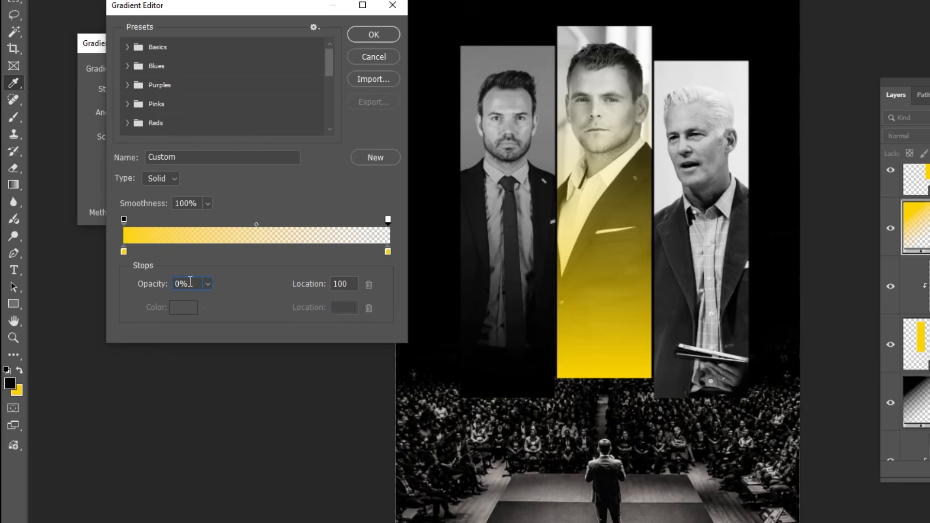
pyautogui.click(374, 36)
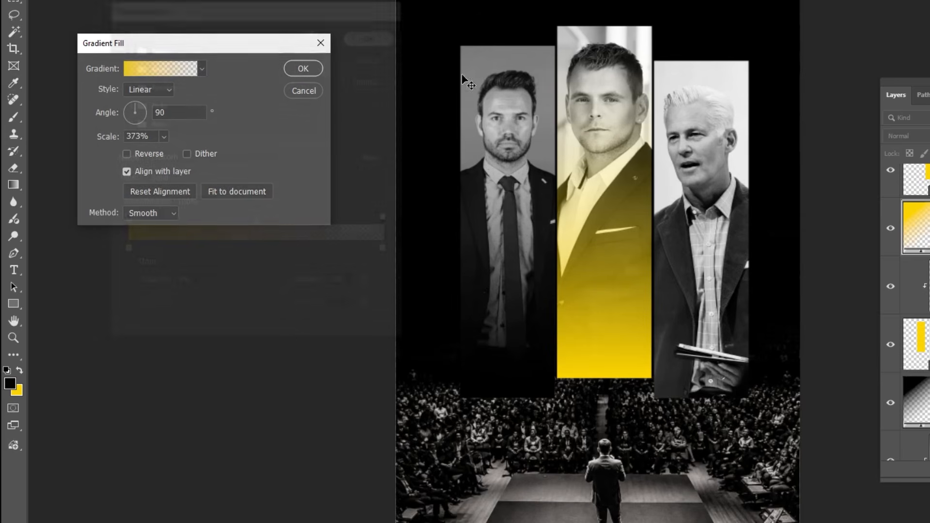
pyautogui.moveTo(587, 139); pyautogui.dragTo(600, 174)
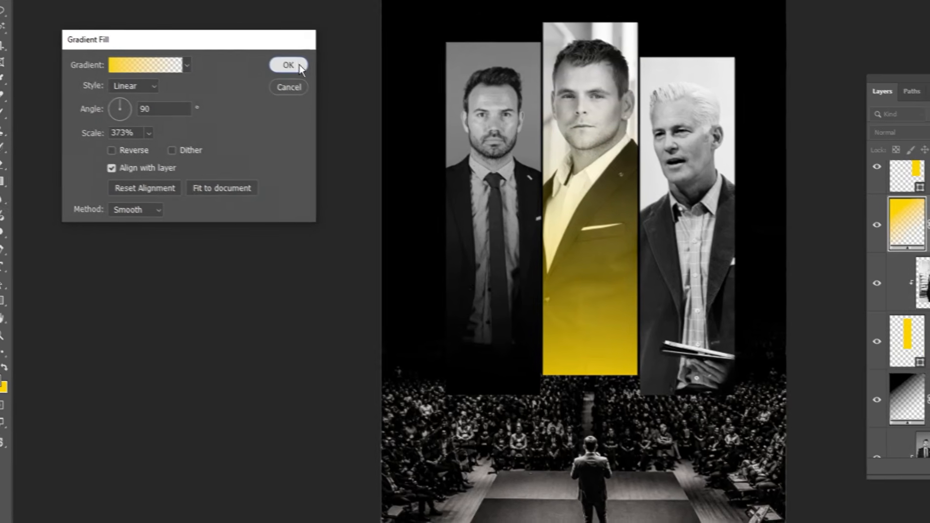
pyautogui.click(303, 68)
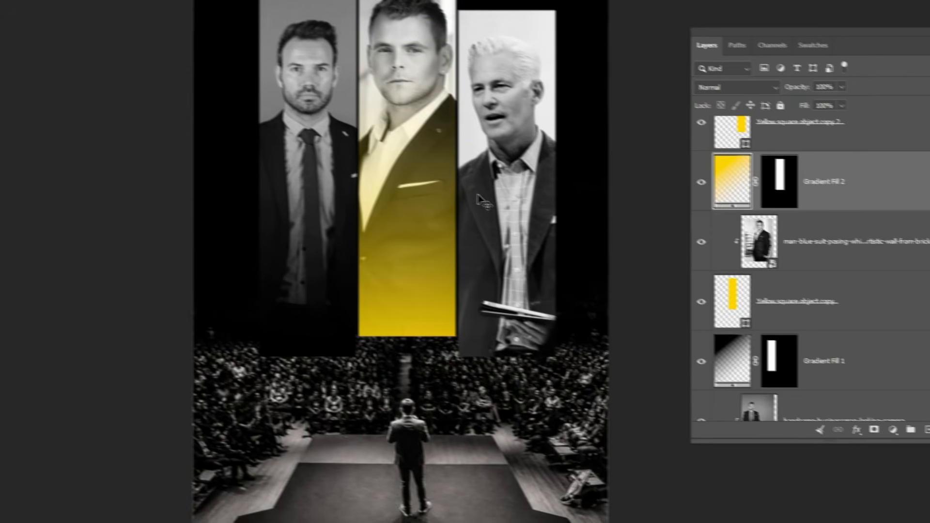
# - Add a black-to-transparent Gradient Fill above the mature-teacher photo, masked to the right yellow rectangle's outline
pyautogui.scroll(5, 770, 184)
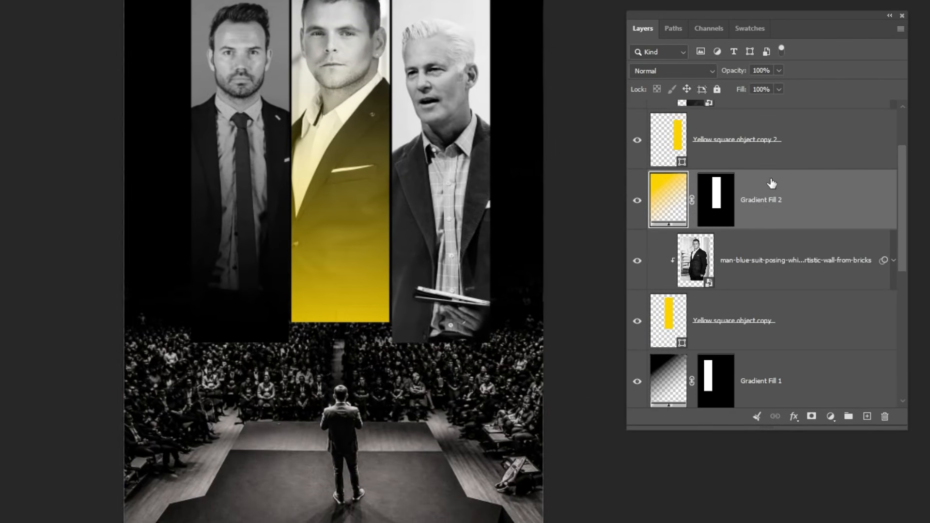
pyautogui.click(735, 222)
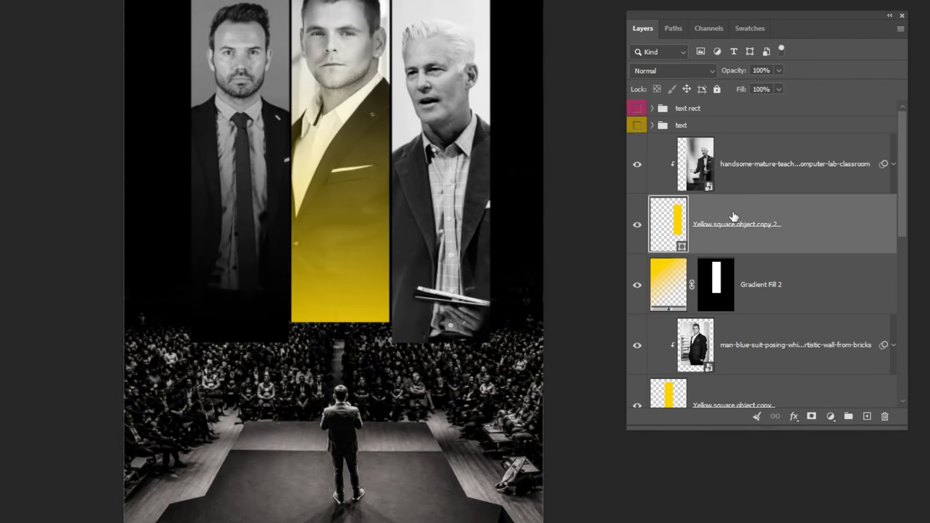
pyautogui.click(749, 175)
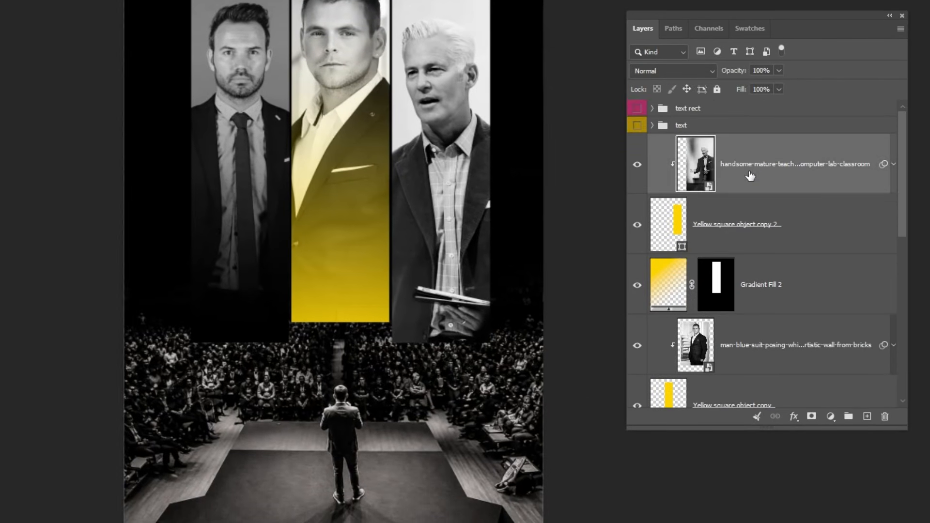
pyautogui.click(644, 166)
pyautogui.keyDown('ctrl'); pyautogui.click(670, 225); pyautogui.keyUp('ctrl')
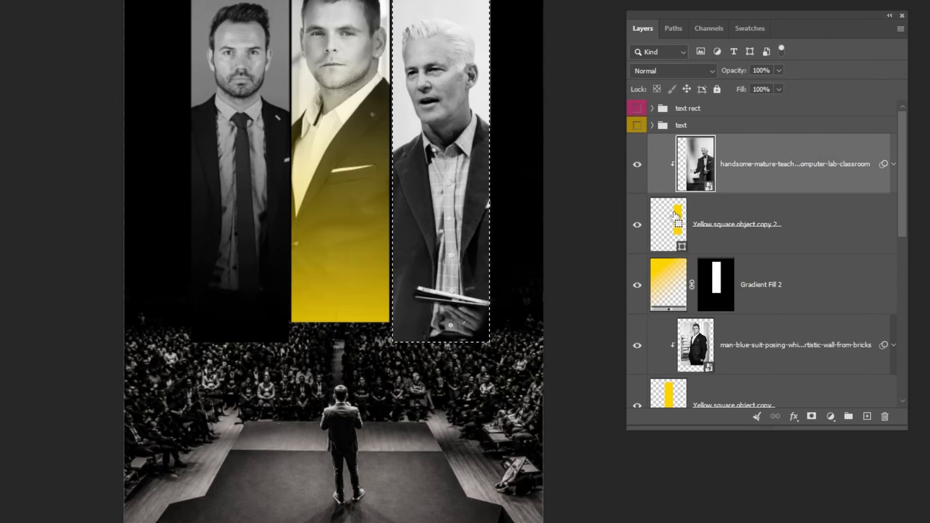
pyautogui.click(830, 416)
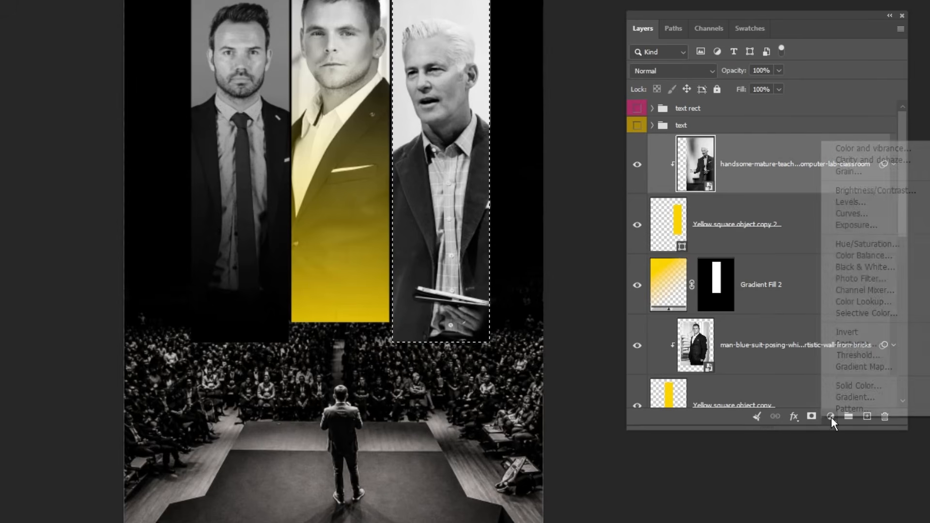
pyautogui.click(844, 402)
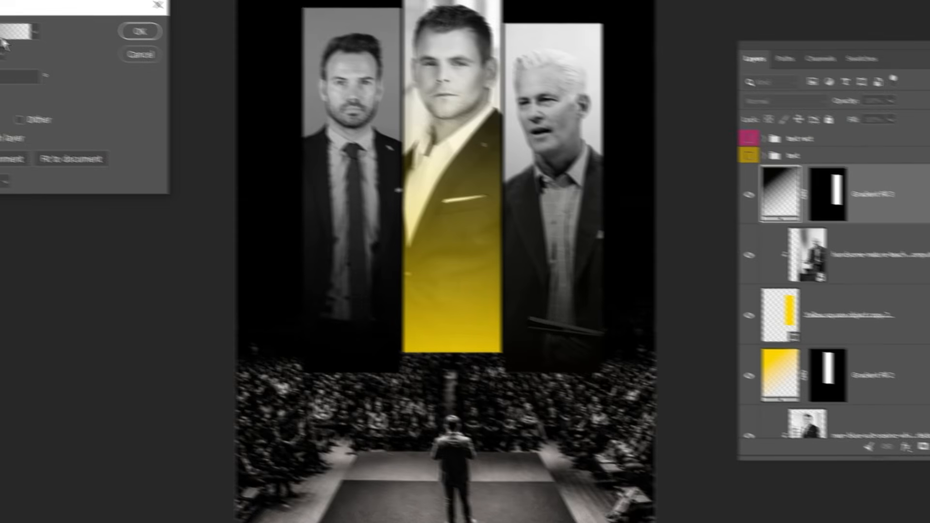
pyautogui.press('Return')
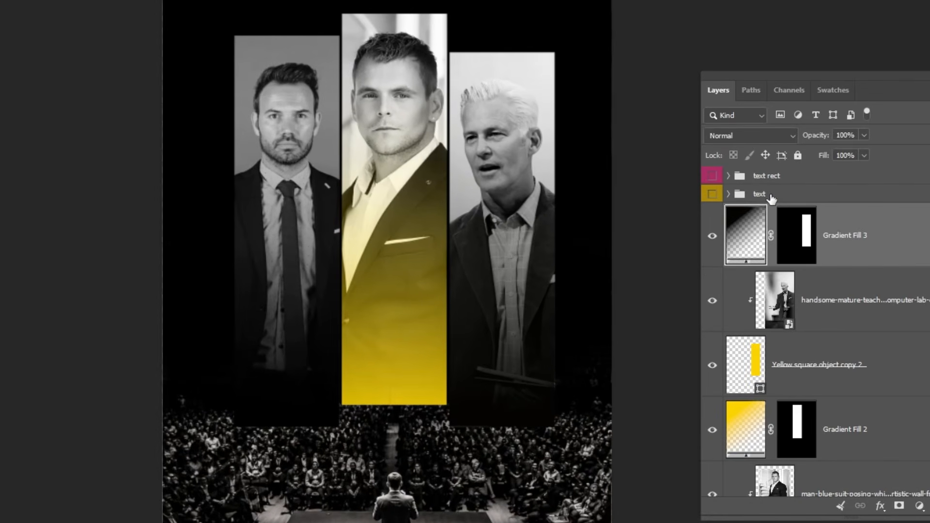
# - Expand the text group and make its title, speaker name and number layers visible on the flyer
pyautogui.click(686, 202)
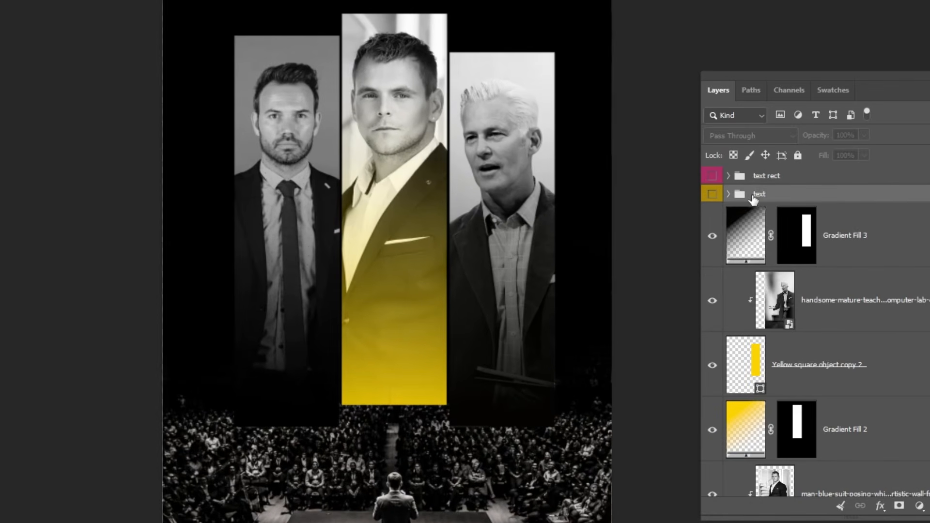
pyautogui.click(728, 194)
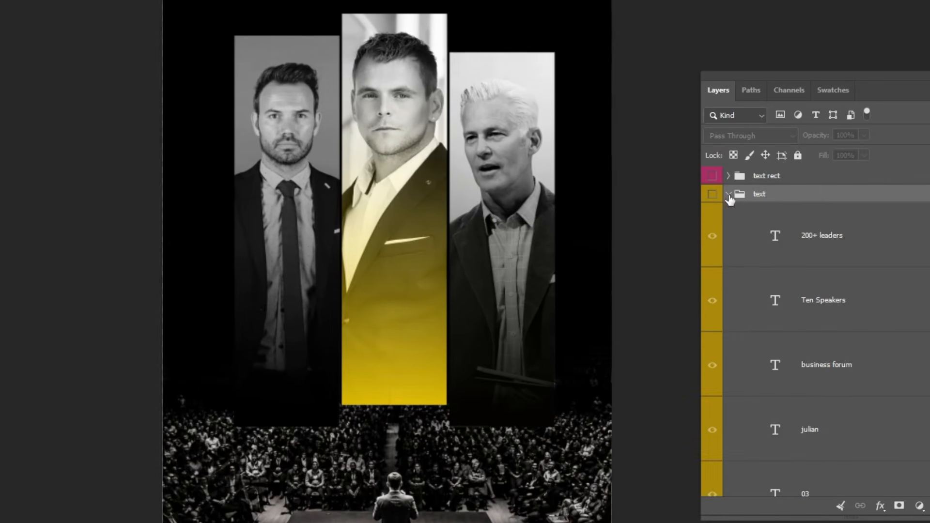
pyautogui.click(714, 241)
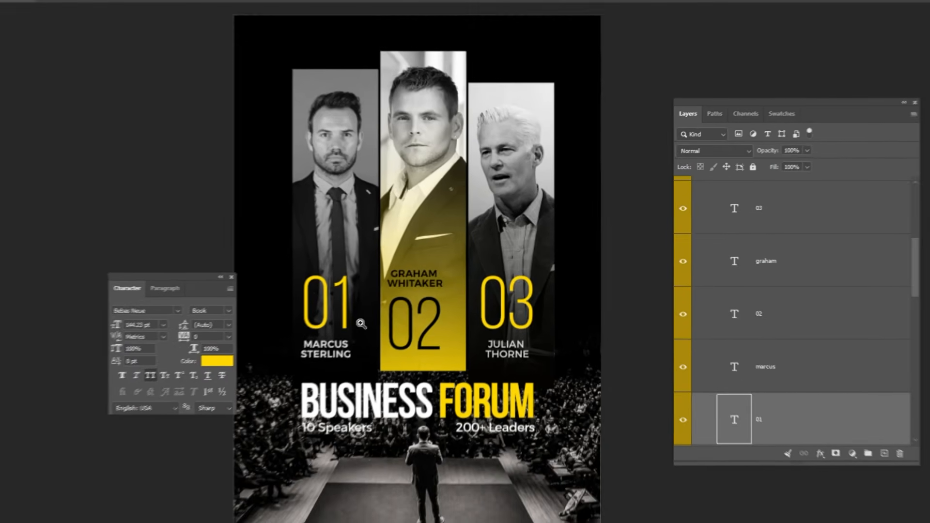
# - Examine the font settings and exact text colour of the number 01 under the left speaker photo
pyautogui.hotkey('ctrl', '+')
pyautogui.hotkey('ctrl', '+')
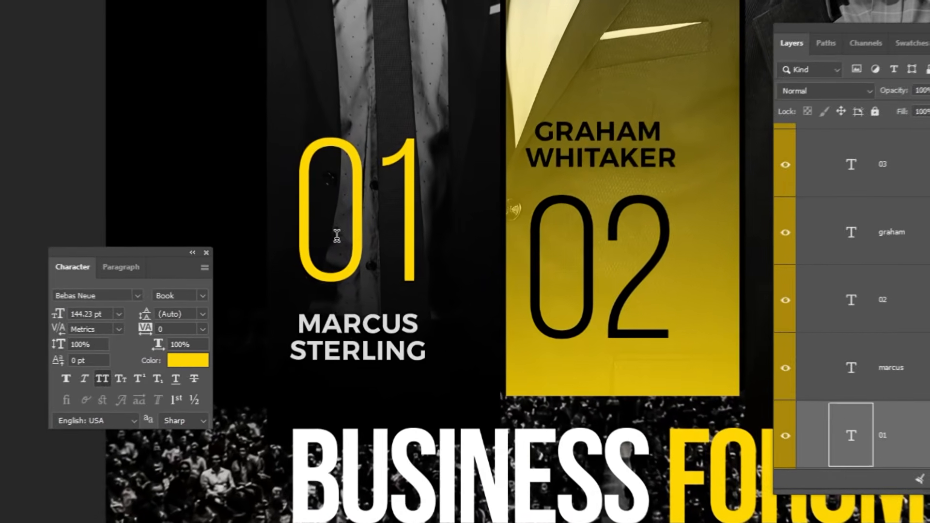
pyautogui.moveTo(337, 236); pyautogui.dragTo(413, 246)
pyautogui.hotkey('ctrl', 'Return')
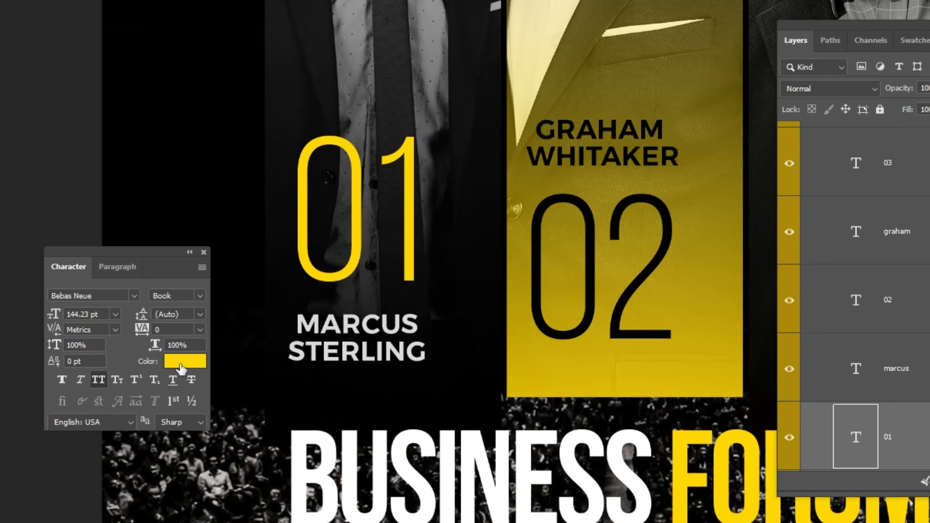
pyautogui.click(184, 361)
pyautogui.click(121, 481)
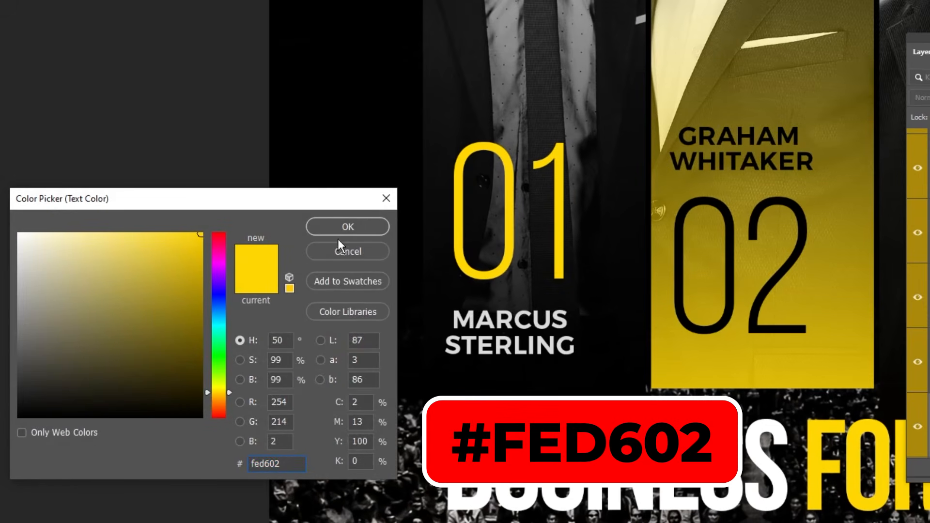
pyautogui.click(366, 251)
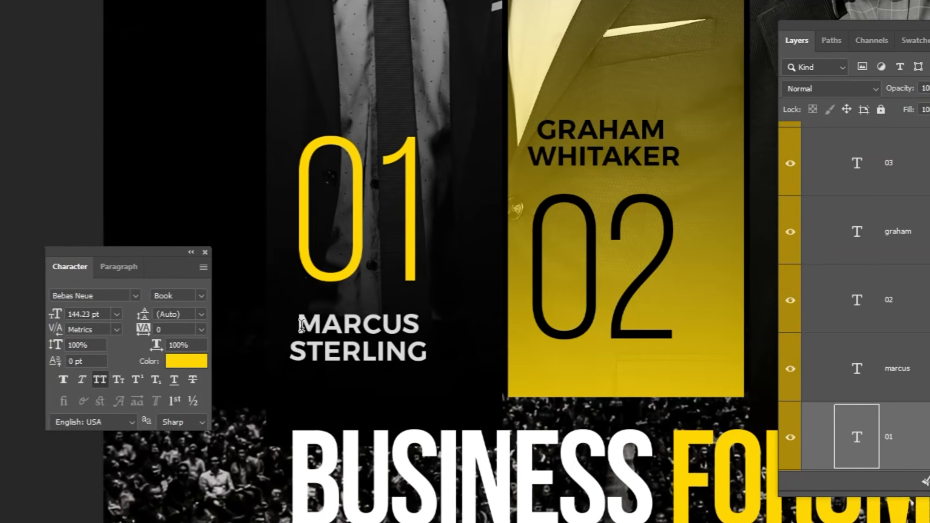
# - Examine the character and paragraph settings of the left speaker's name
pyautogui.moveTo(452, 320); pyautogui.dragTo(553, 323)
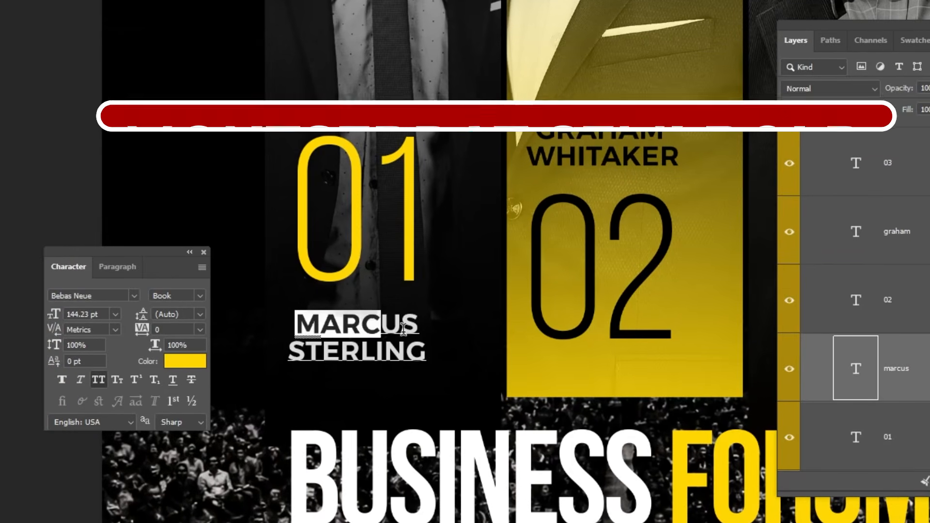
pyautogui.moveTo(403, 328); pyautogui.dragTo(442, 361)
pyautogui.hotkey('ctrl', 'Return')
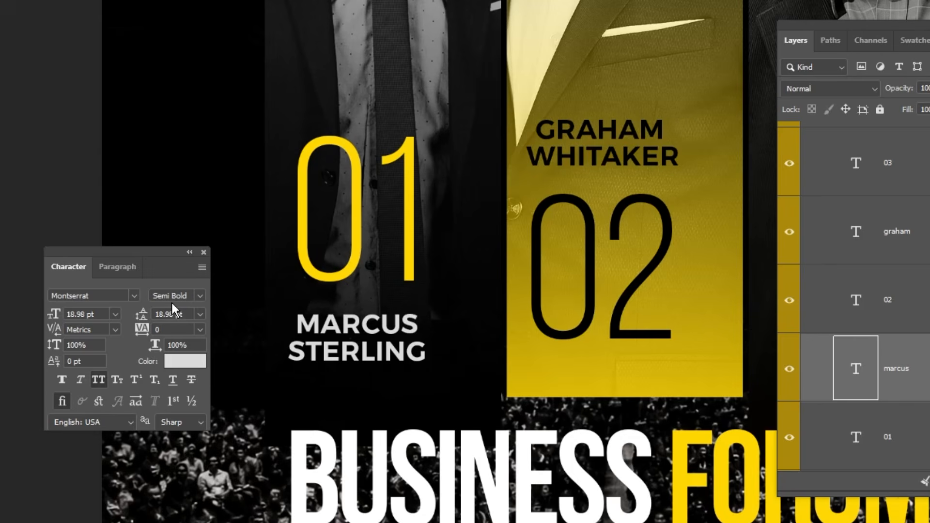
pyautogui.click(123, 269)
pyautogui.click(77, 270)
pyautogui.moveTo(499, 224); pyautogui.dragTo(174, 232)
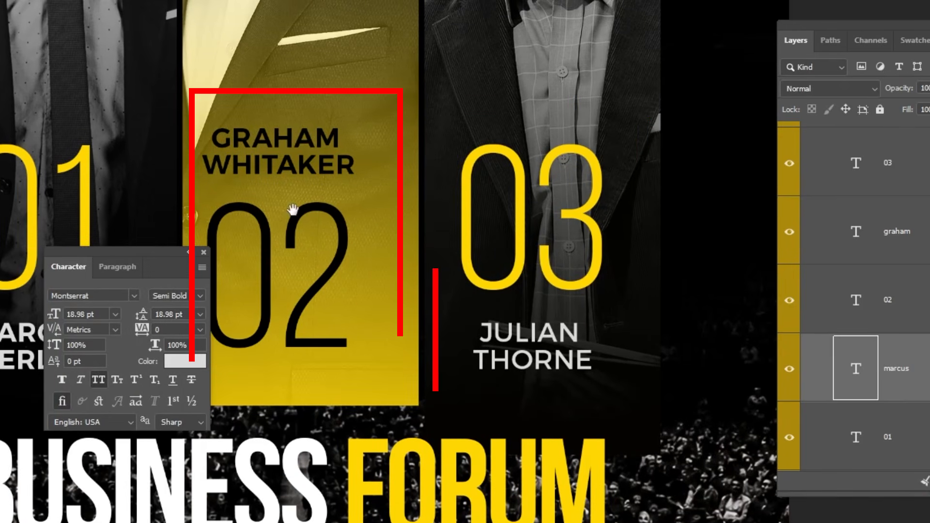
# - Shift the middle speaker's name and the number 02 together slightly right to centre them in the yellow rectangle
pyautogui.moveTo(288, 208); pyautogui.dragTo(392, 218)
pyautogui.click(381, 178)
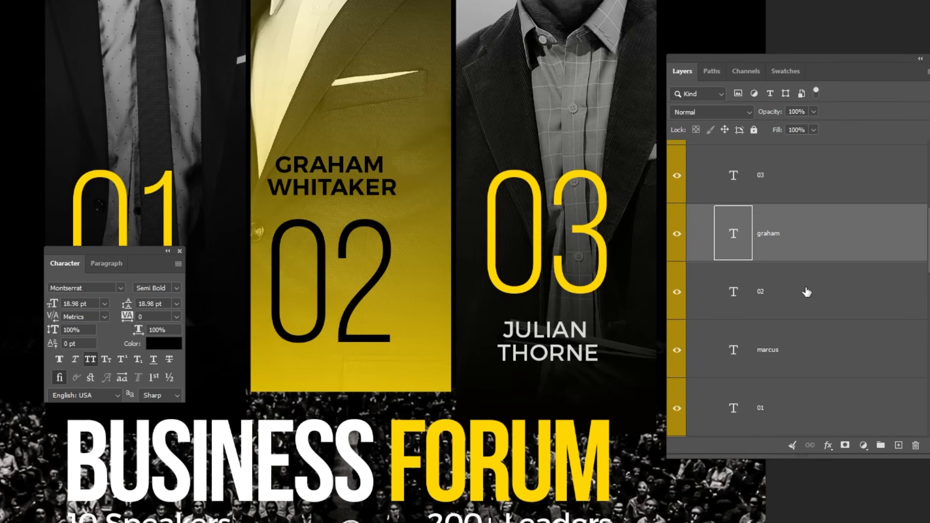
pyautogui.keyDown('shift'); pyautogui.click(807, 291); pyautogui.keyUp('shift')
pyautogui.moveTo(380, 278); pyautogui.dragTo(397, 277)
pyautogui.moveTo(141, 261); pyautogui.dragTo(0, 249)
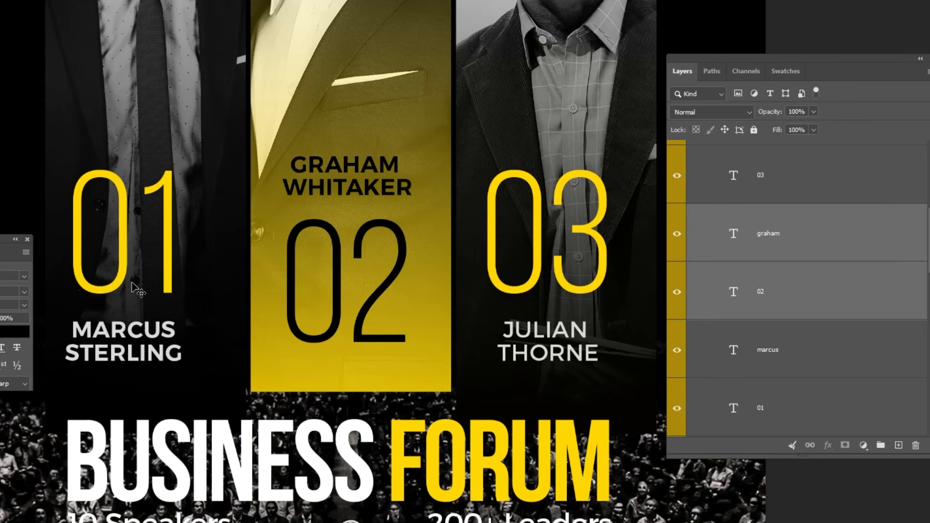
# - Shift the number 01 and the left speaker's name together slightly right within their rectangle
pyautogui.rightClick(116, 286)
pyautogui.click(135, 291)
pyautogui.keyDown('shift'); pyautogui.click(805, 363); pyautogui.keyUp('shift')
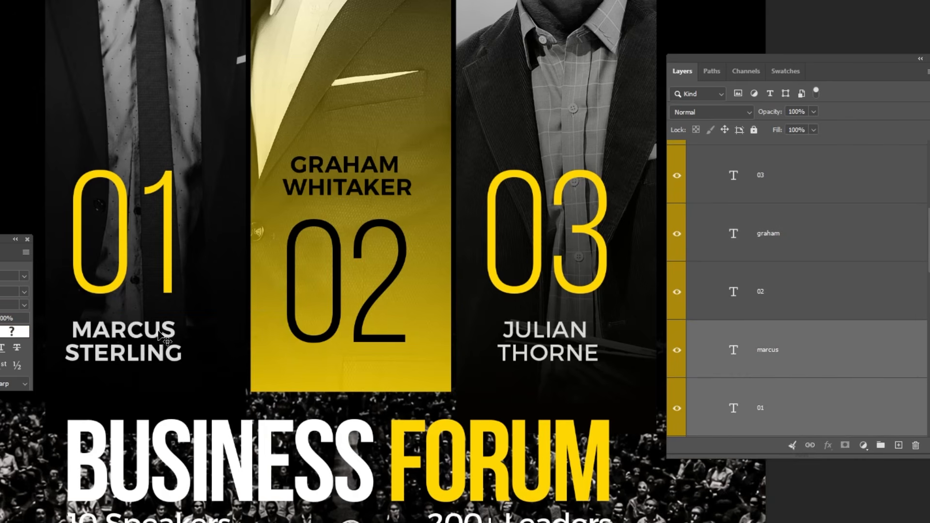
pyautogui.moveTo(158, 333); pyautogui.dragTo(169, 332)
# - Shift the number 03 and the right speaker's name together slightly right within their rectangle
pyautogui.moveTo(563, 276); pyautogui.dragTo(431, 276)
pyautogui.rightClick(431, 284)
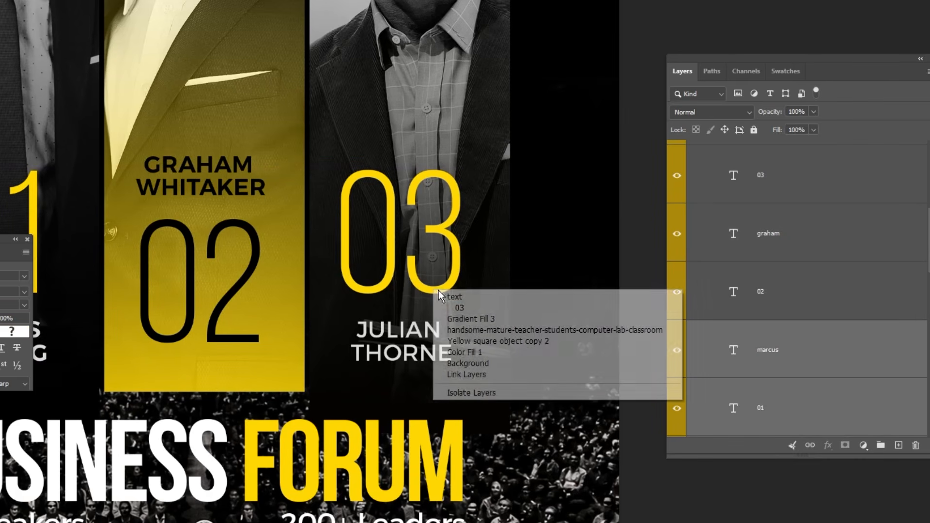
pyautogui.click(444, 313)
pyautogui.scroll(1, 790, 228)
pyautogui.keyDown('shift'); pyautogui.click(756, 165); pyautogui.keyUp('shift')
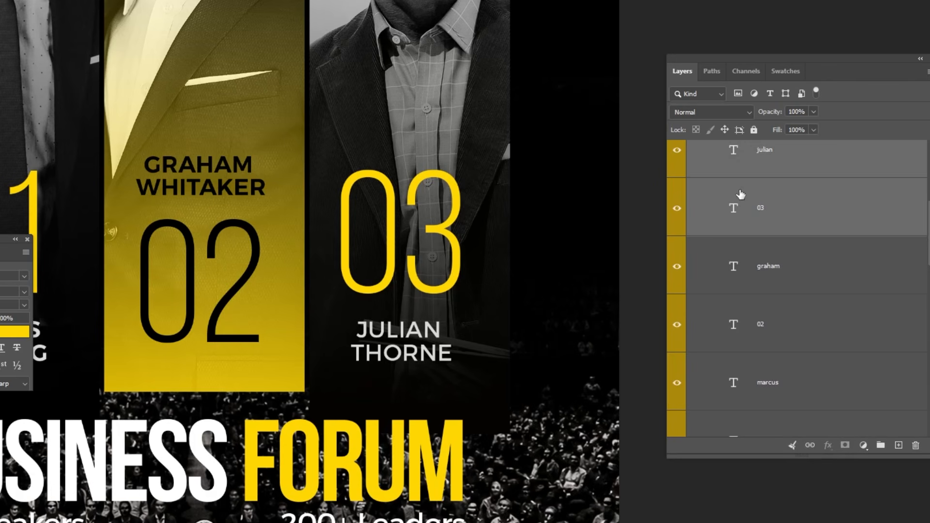
pyautogui.moveTo(428, 326); pyautogui.dragTo(438, 327)
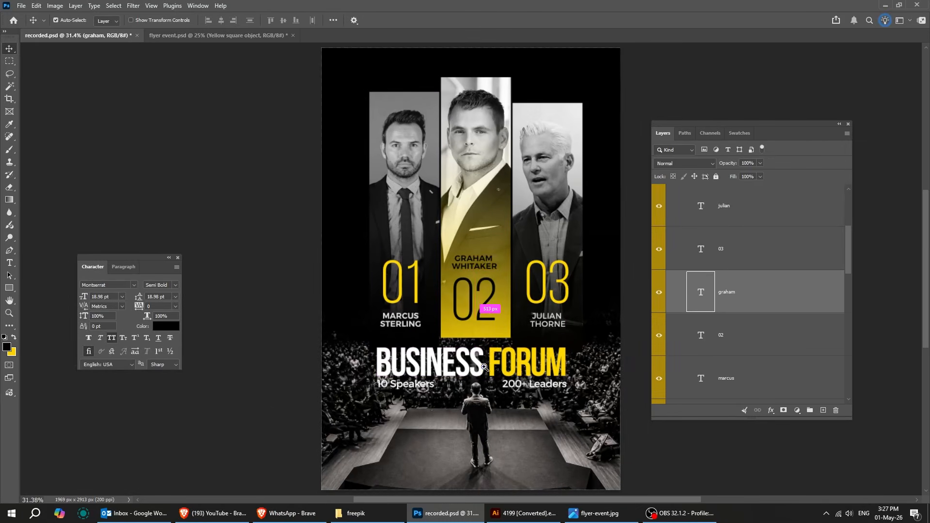
# - Examine the font settings of the BUSINESS FORUM title and the 10 Speakers line
pyautogui.keyDown('ctrl'); pyautogui.click(484, 367); pyautogui.keyUp('ctrl')
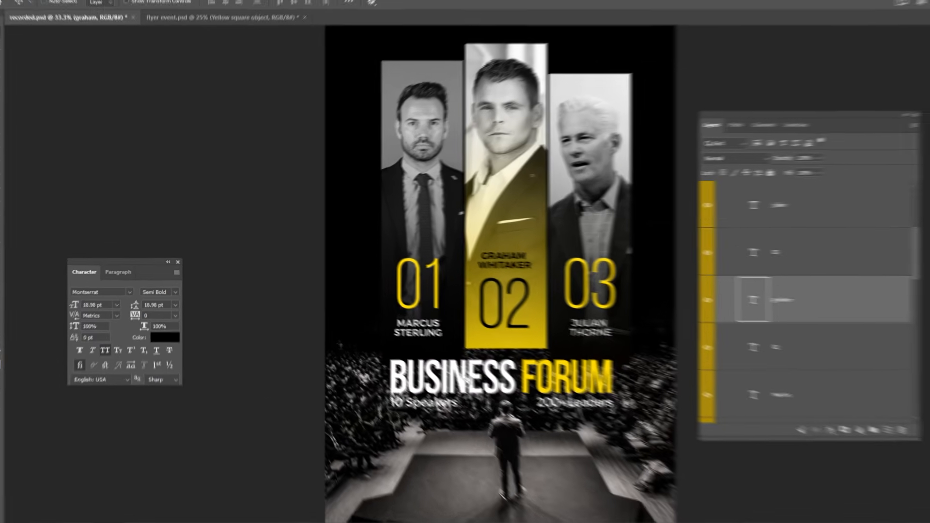
pyautogui.moveTo(436, 362); pyautogui.dragTo(447, 368)
pyautogui.keyDown('ctrl'); pyautogui.click(567, 436); pyautogui.keyUp('ctrl')
pyautogui.moveTo(567, 436); pyautogui.dragTo(558, 413)
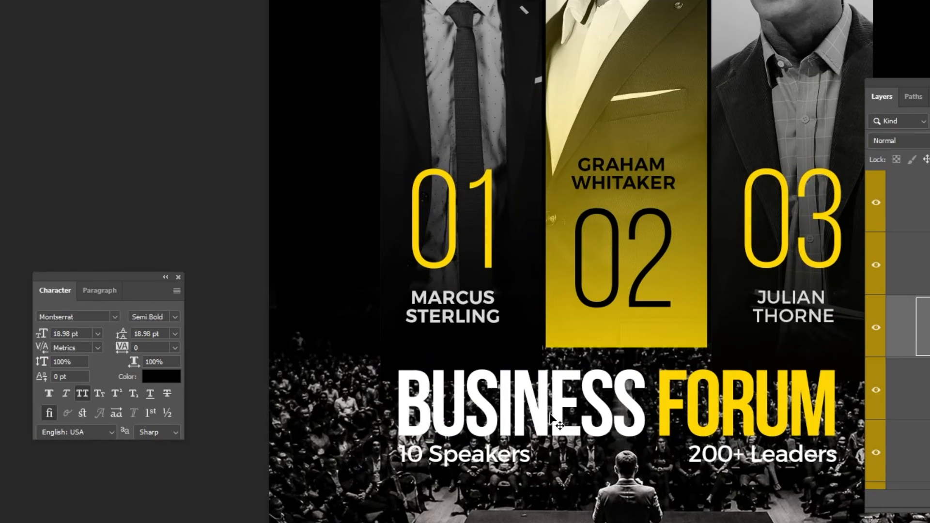
pyautogui.click(456, 418)
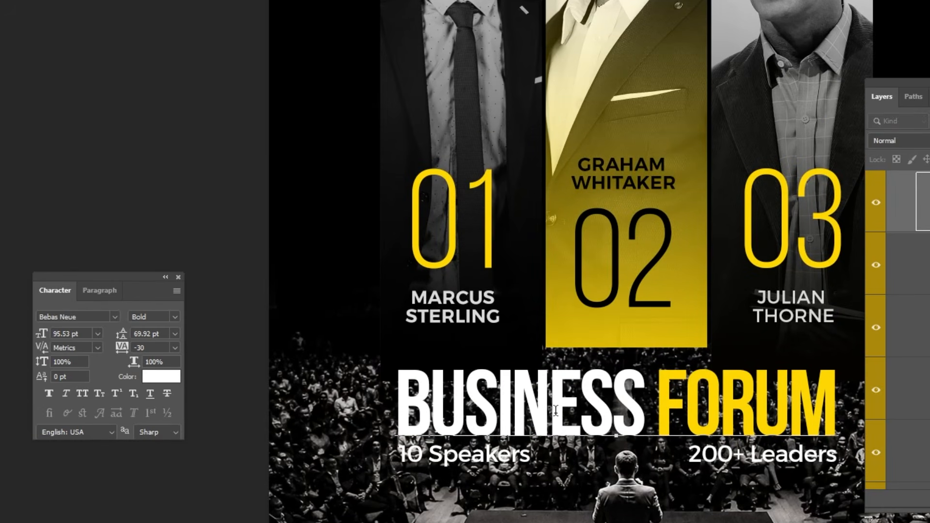
pyautogui.press('ctrl')
pyautogui.hotkey('ctrl', 'Return')
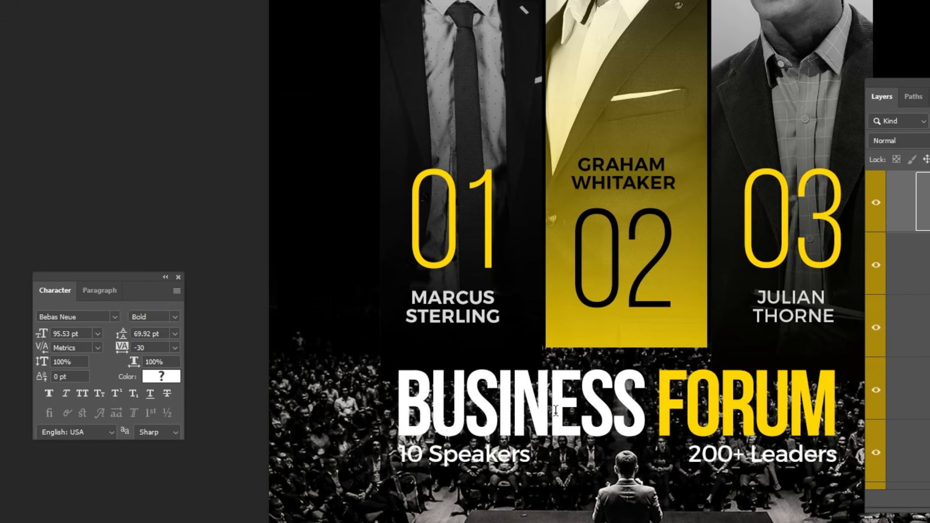
pyautogui.moveTo(138, 275); pyautogui.dragTo(314, 339)
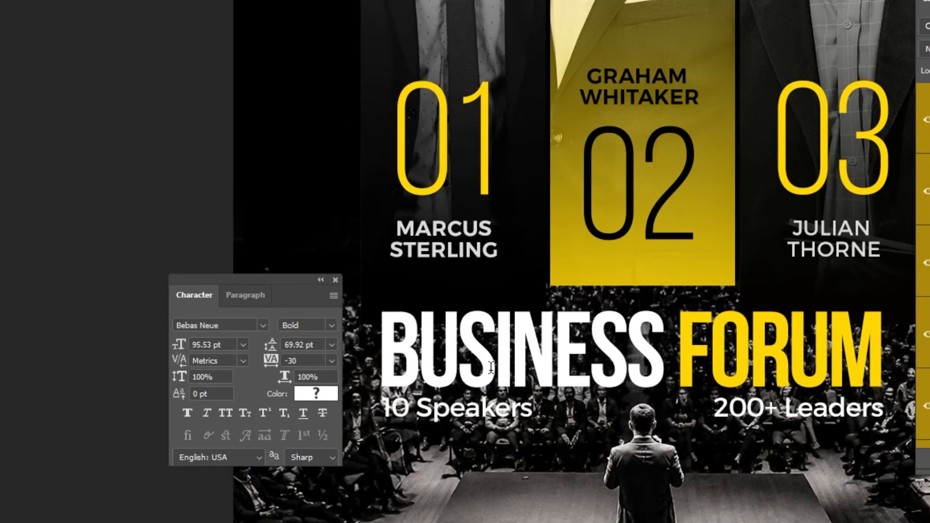
pyautogui.click(440, 411)
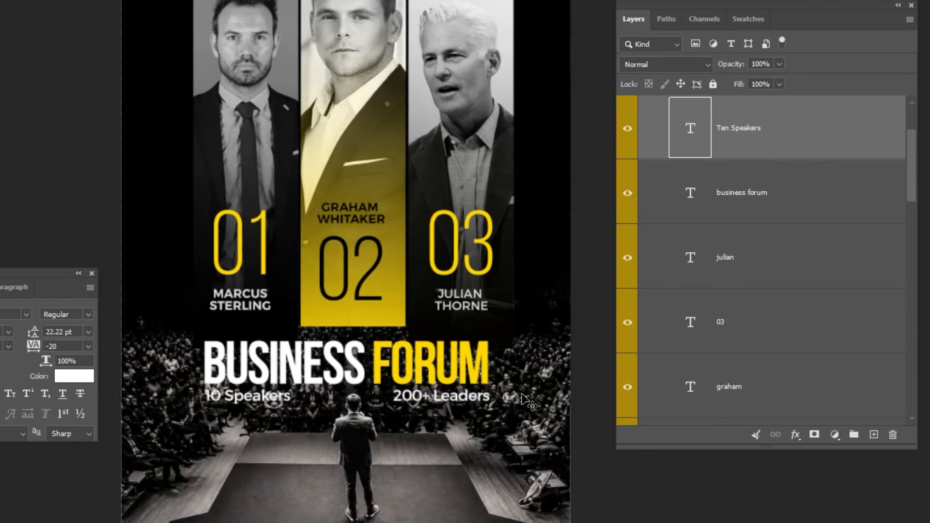
# - Brush black on the audience layer's mask behind the 10 Speakers and 200+ Leaders lines to darken the crowd there
pyautogui.rightClick(804, 416)
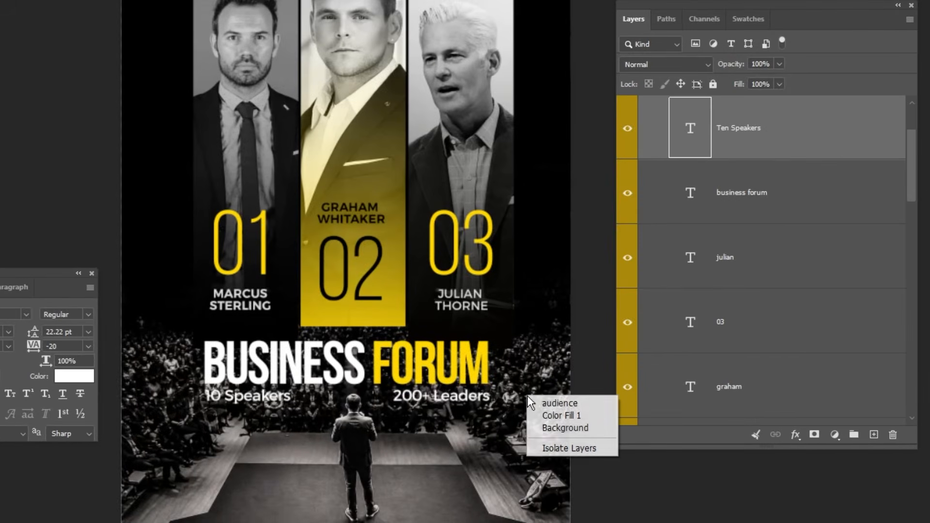
pyautogui.click(544, 405)
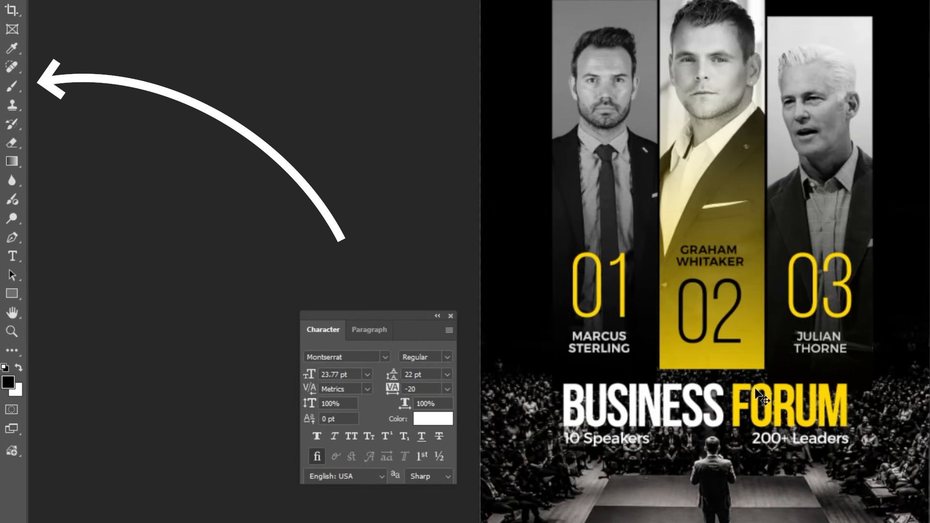
pyautogui.press('b')
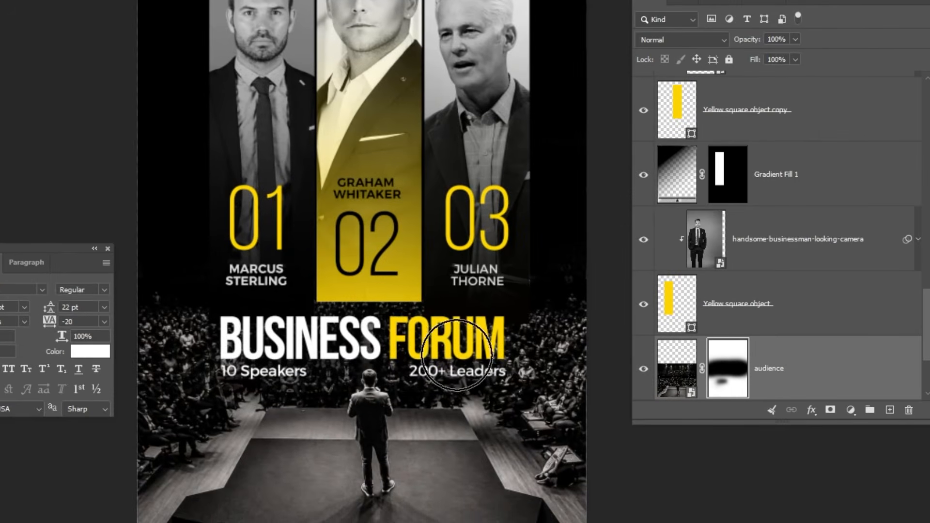
pyautogui.click(485, 359)
pyautogui.click(448, 358)
pyautogui.click(437, 354)
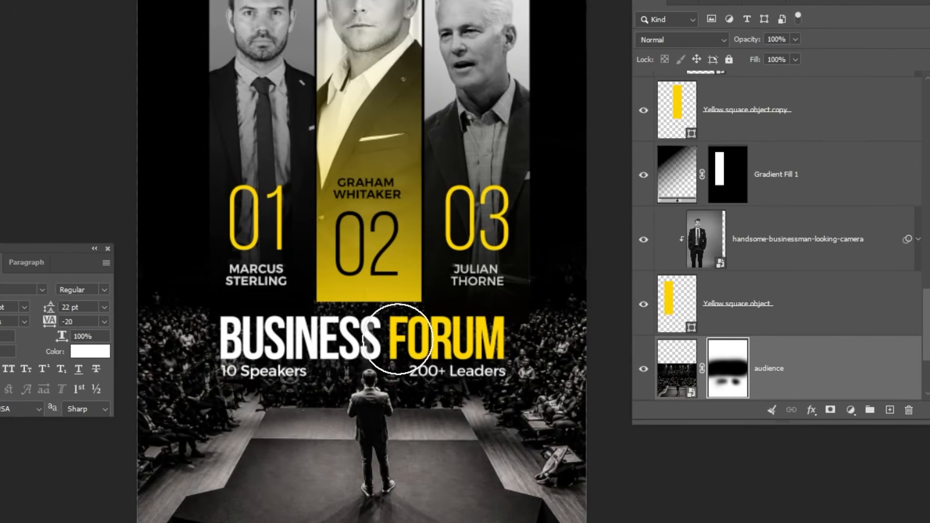
pyautogui.click(240, 365)
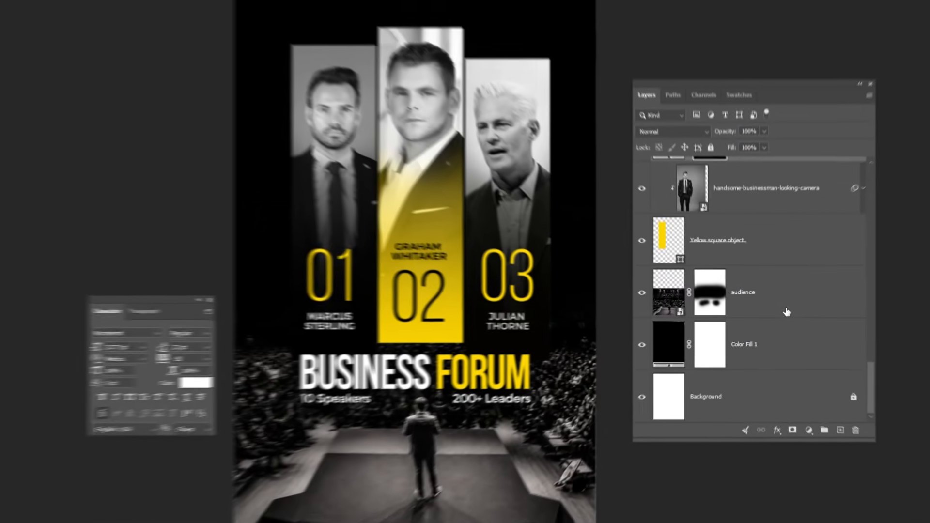
# - Add a new layer above the audience layer and set the foreground colour to grey 626262
pyautogui.click(742, 313)
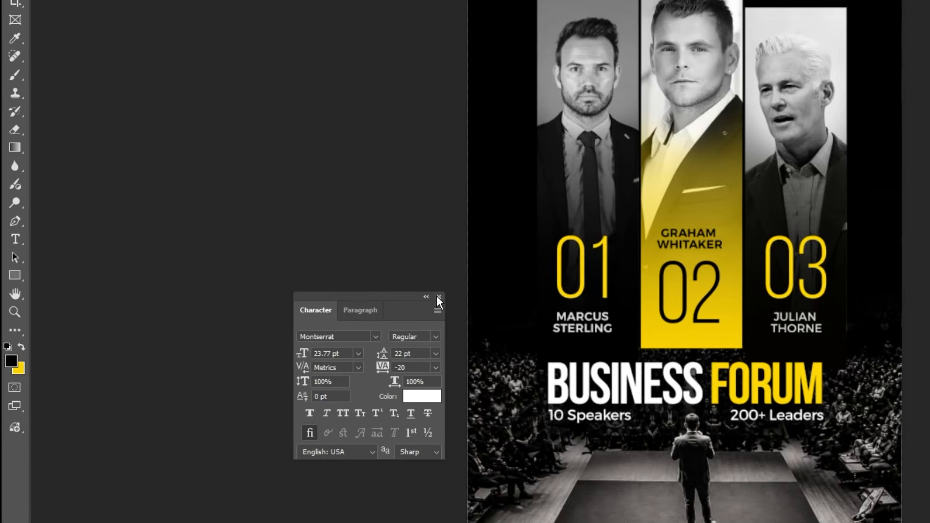
pyautogui.click(438, 298)
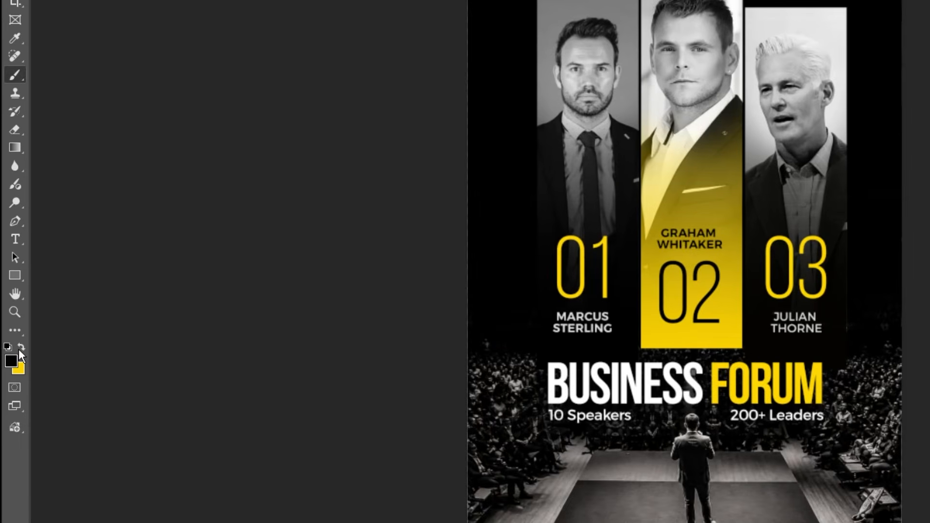
pyautogui.click(11, 361)
pyautogui.click(83, 339)
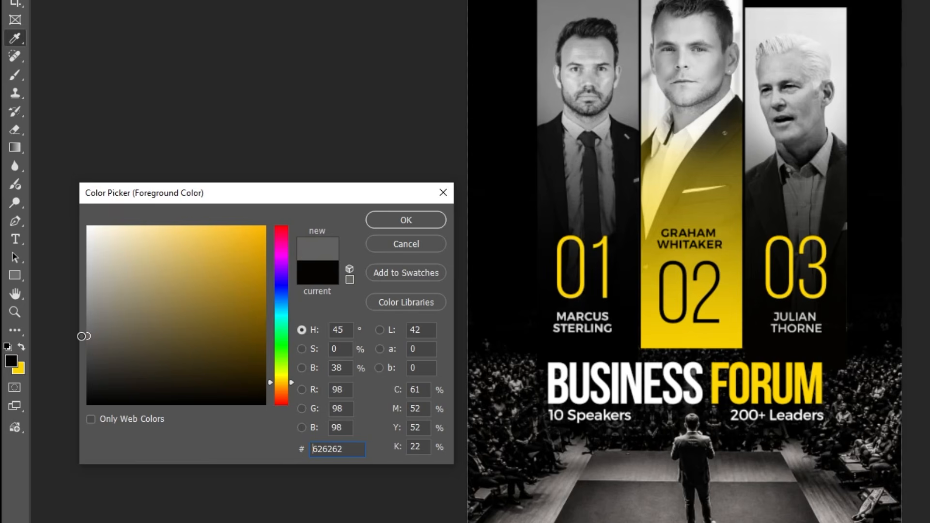
pyautogui.click(406, 220)
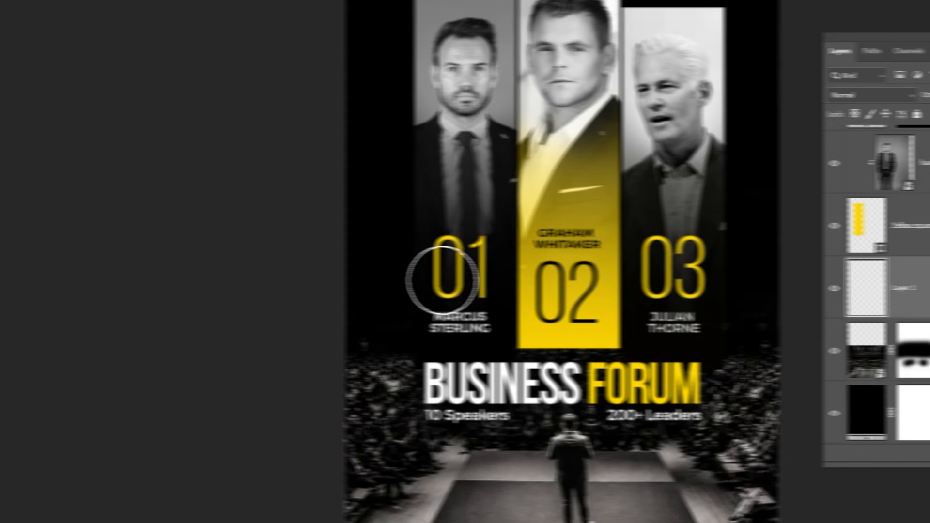
# - Enlarge the soft brush and paint grey glows behind the left and right speaker rectangles on the new layer
pyautogui.press(']')
pyautogui.press(']')
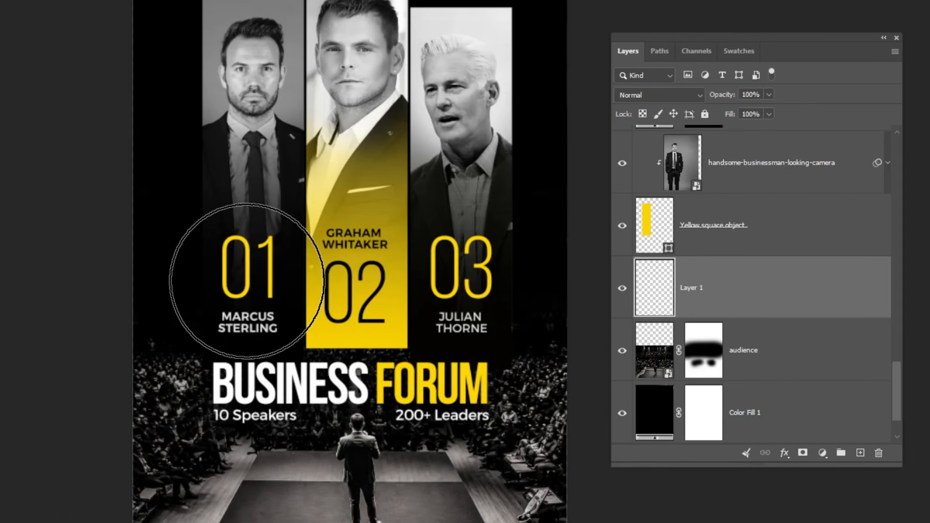
pyautogui.click(273, 281)
pyautogui.moveTo(246, 281); pyautogui.dragTo(245, 241)
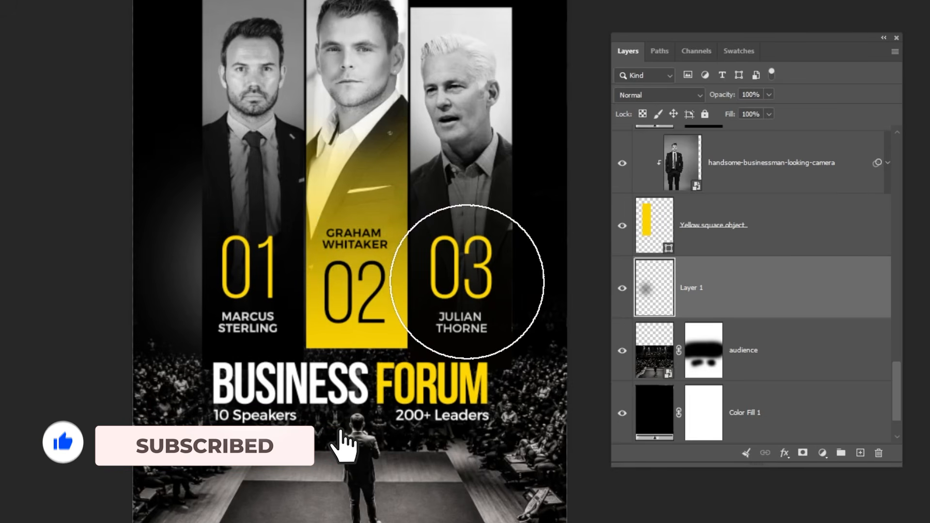
pyautogui.click(466, 266)
pyautogui.click(467, 266)
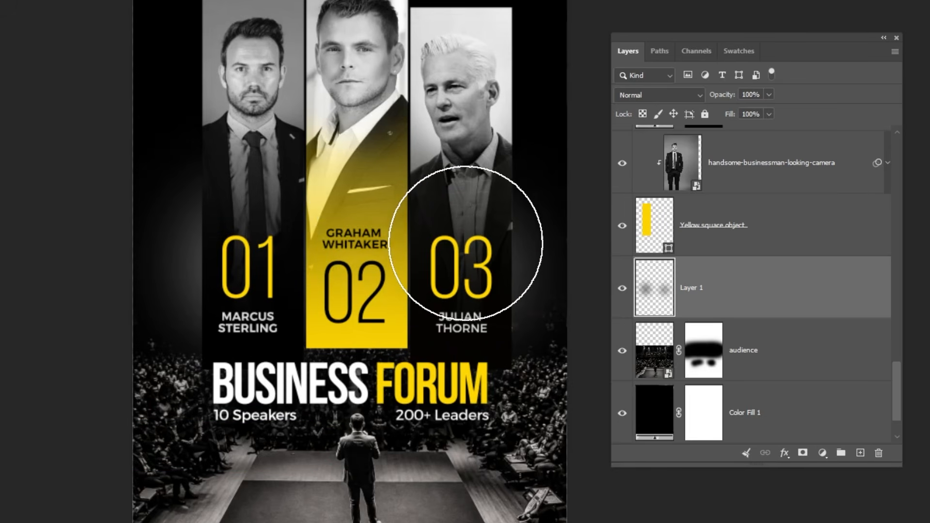
pyautogui.click(470, 260)
pyautogui.click(470, 236)
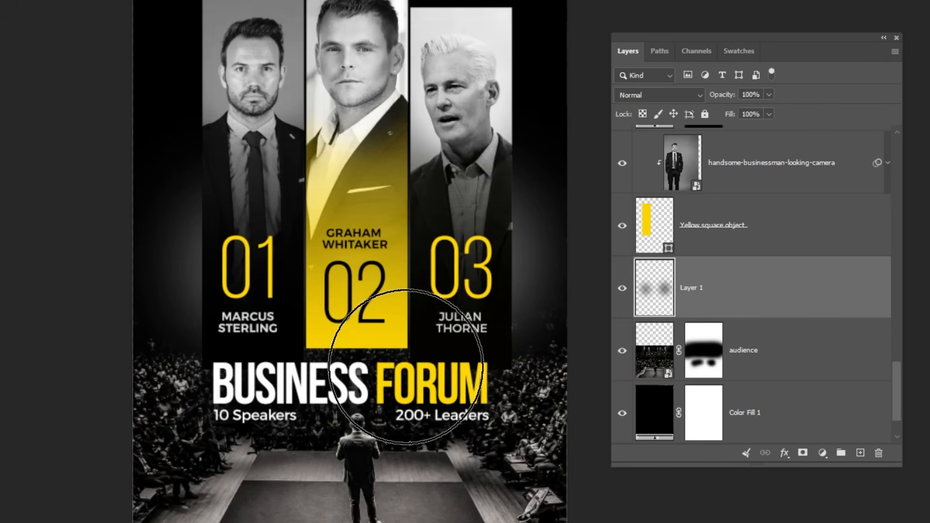
pyautogui.press('v')
# - Add a layer above the grey glows and paint a large soft yellow glow at the flyer's top, behind the middle speaker's rectangle
pyautogui.moveTo(402, 209); pyautogui.dragTo(335, 260)
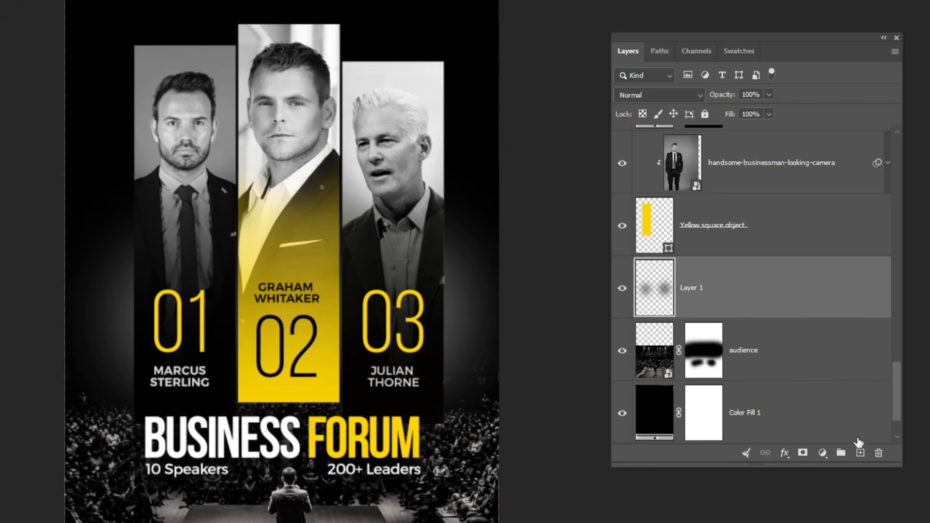
pyautogui.click(860, 453)
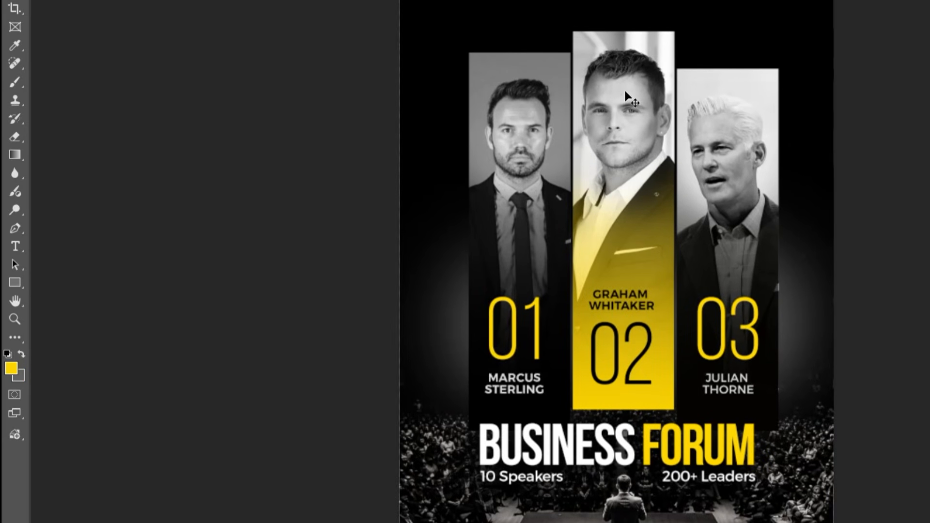
pyautogui.press('b')
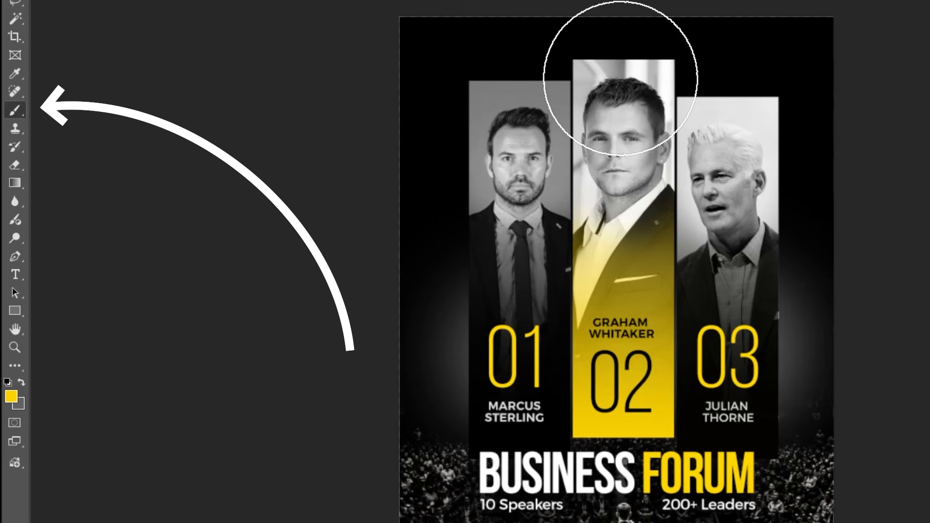
pyautogui.press(']')
pyautogui.press(']')
pyautogui.press(']')
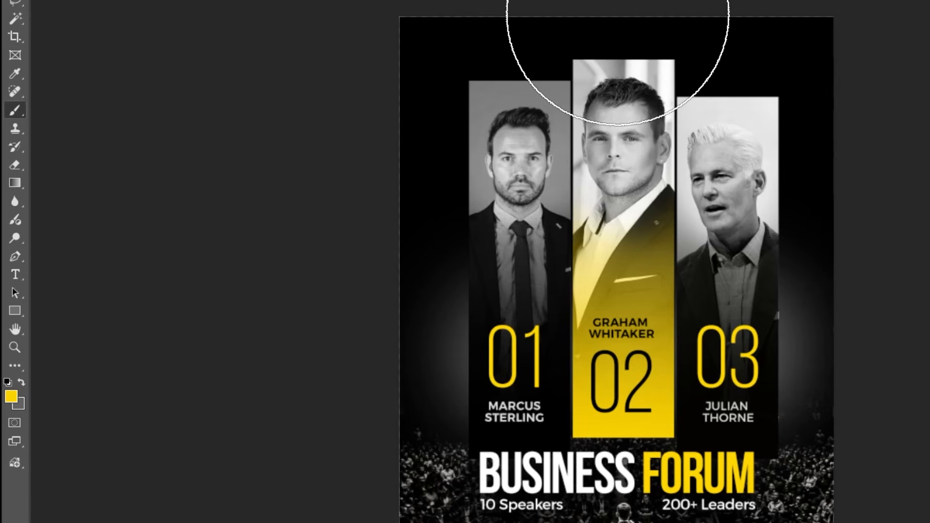
pyautogui.click(611, 1)
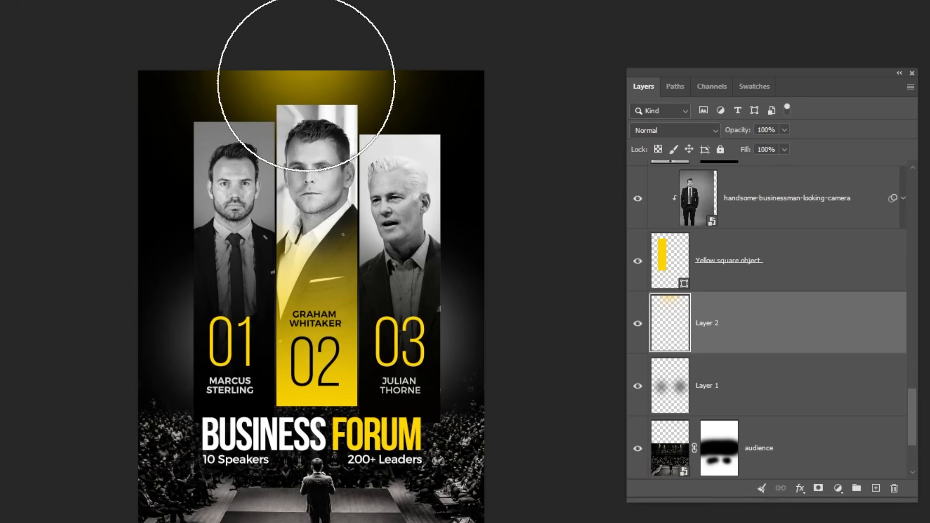
pyautogui.click(291, 82)
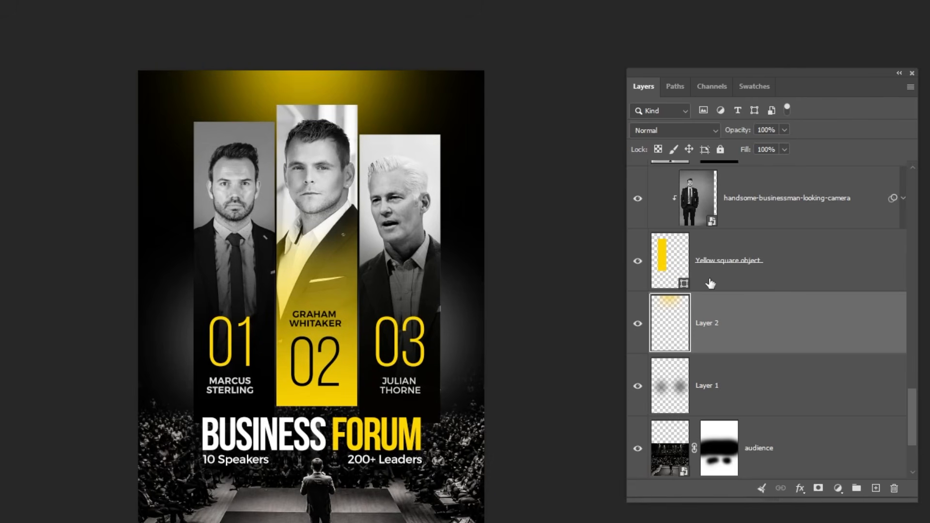
# - Add another layer above the yellow glow and set the foreground colour to brighter yellow fcf302
pyautogui.click(875, 490)
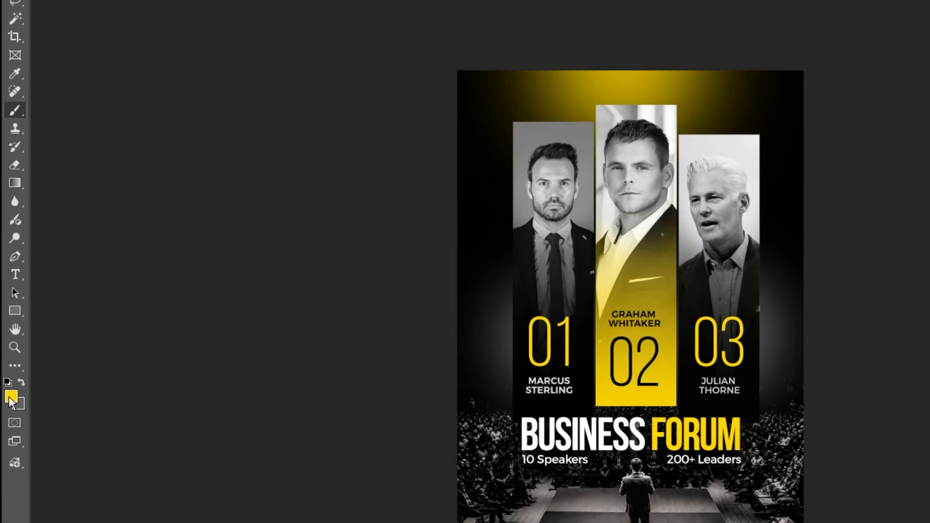
pyautogui.click(10, 398)
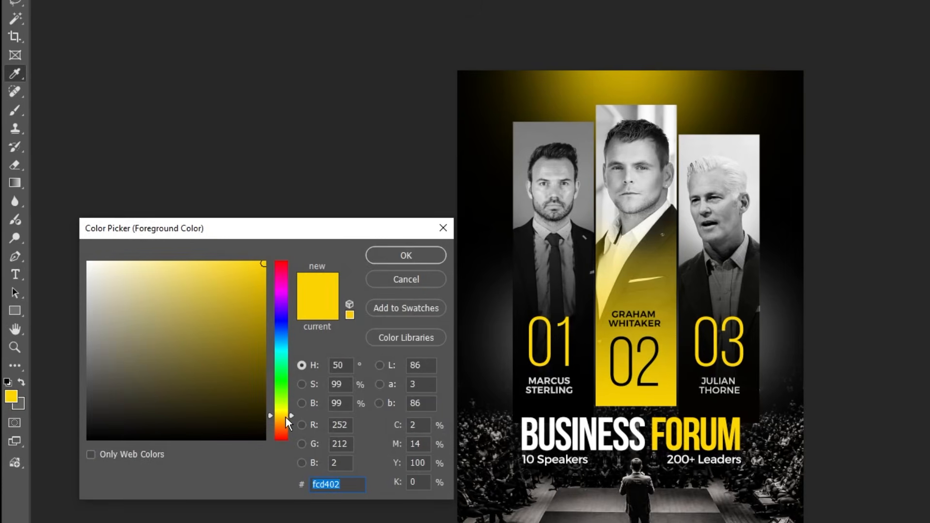
pyautogui.moveTo(287, 423); pyautogui.dragTo(288, 417)
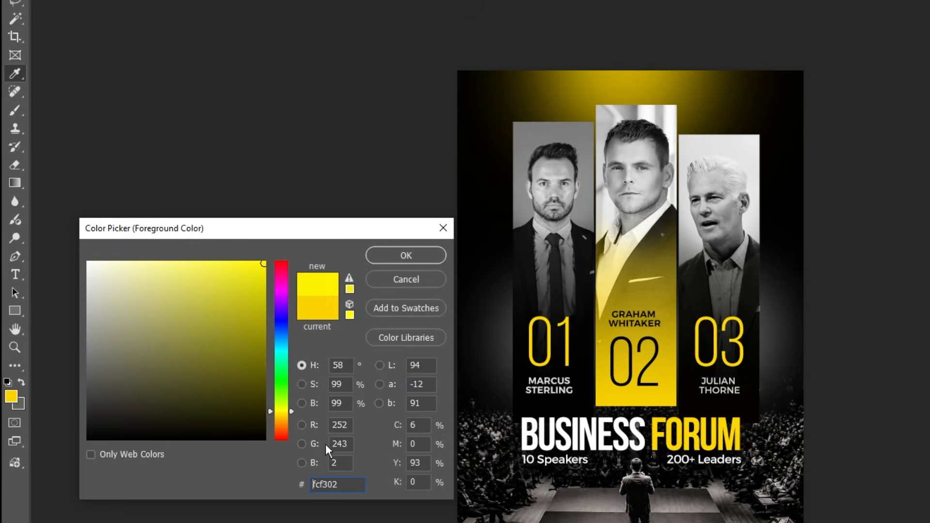
pyautogui.click(406, 255)
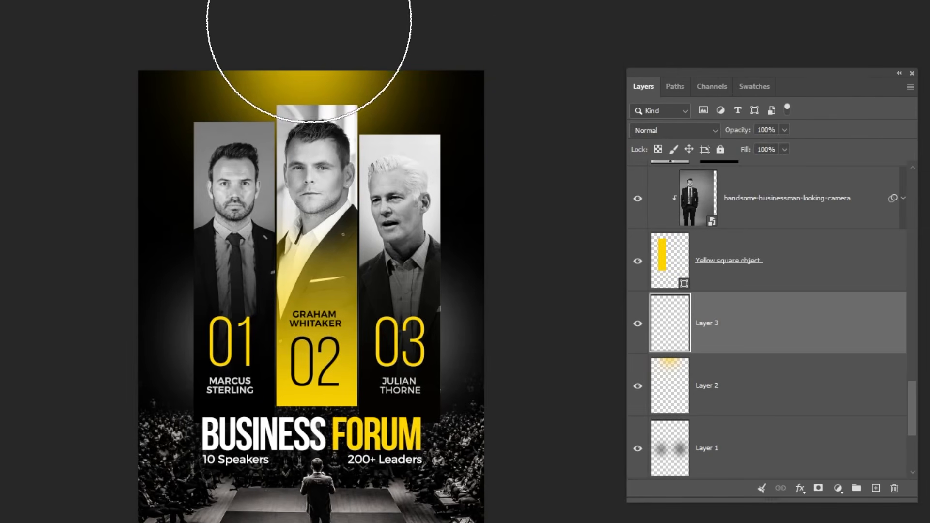
# - Reduce the soft brush size and paint a smaller, brighter yellow glow at the flyer's top centre on the new layer
pyautogui.press('[')
pyautogui.press('[')
pyautogui.press('[')
pyautogui.press('[')
pyautogui.press('[')
pyautogui.click(316, 37)
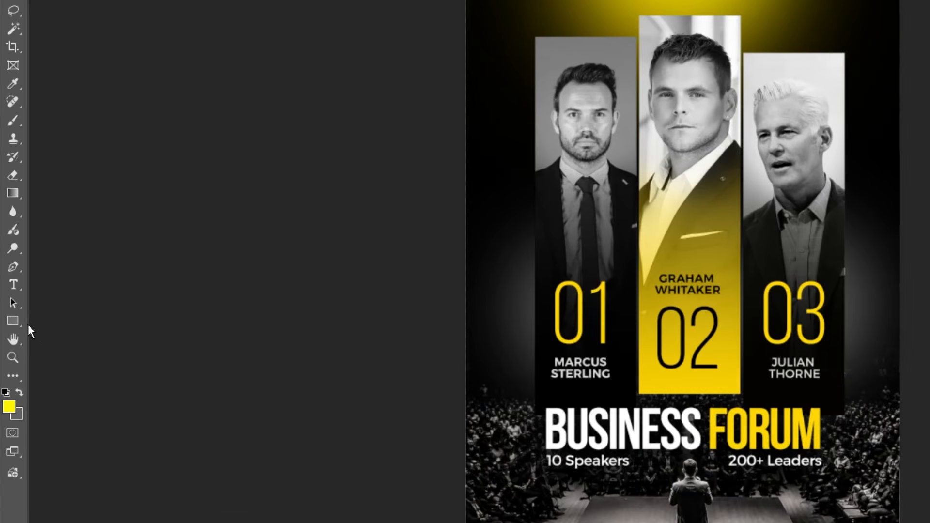
# - Draw a rectangle about 1521 × 357 px near the flyer's bottom, above the text group, and round its corners to about 92 px
pyautogui.click(13, 320)
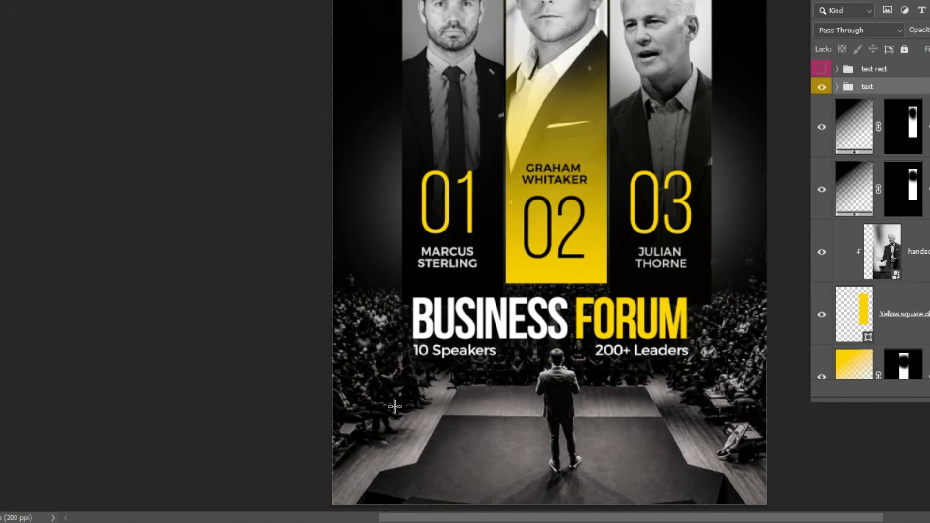
pyautogui.moveTo(394, 406); pyautogui.dragTo(727, 484)
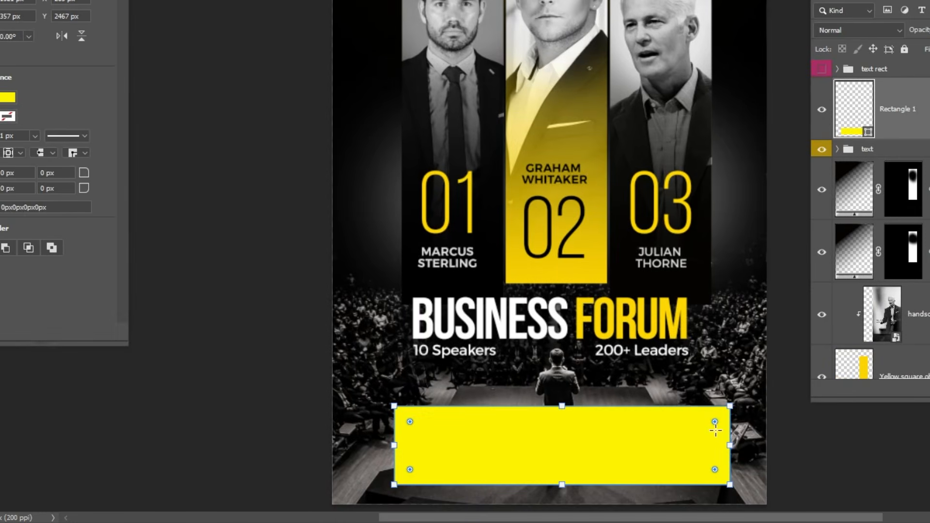
pyautogui.moveTo(713, 420); pyautogui.dragTo(710, 425)
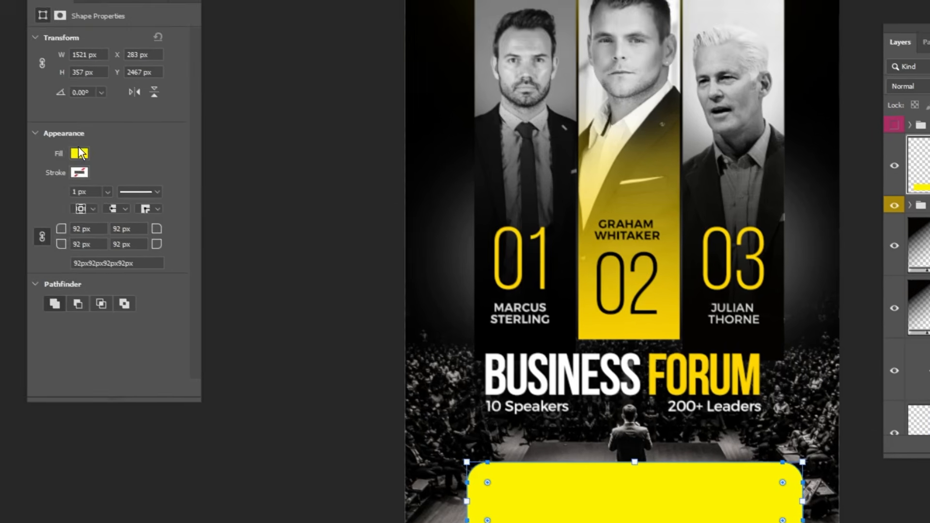
# - Set the rounded rectangle's fill to golden yellow fed602
pyautogui.click(14, 97)
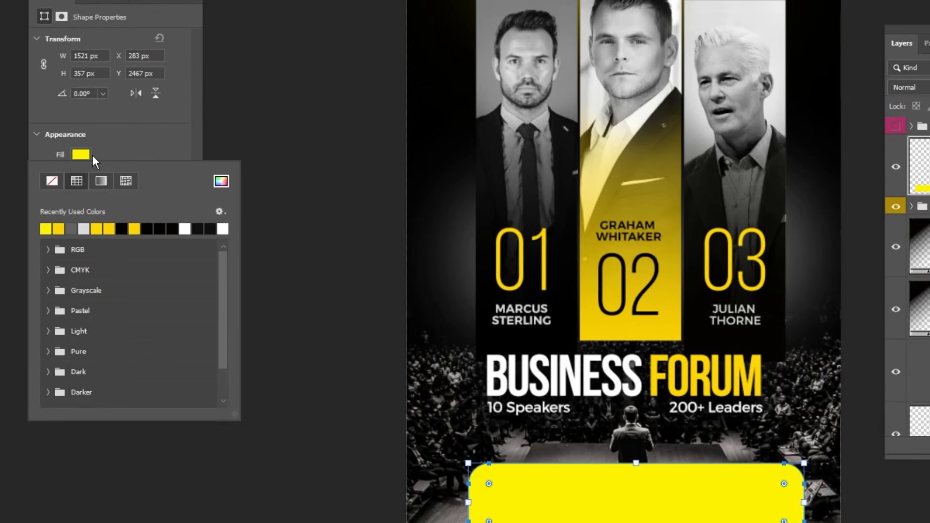
pyautogui.click(108, 228)
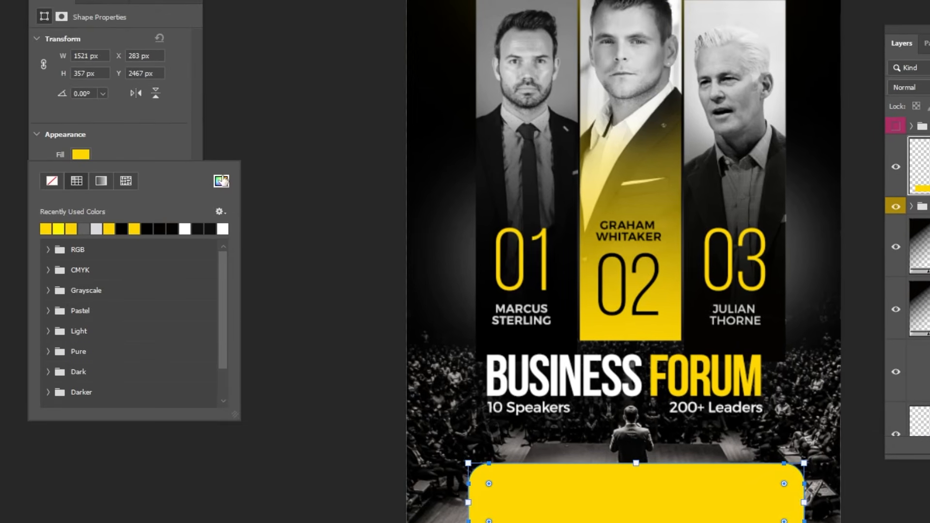
pyautogui.click(221, 182)
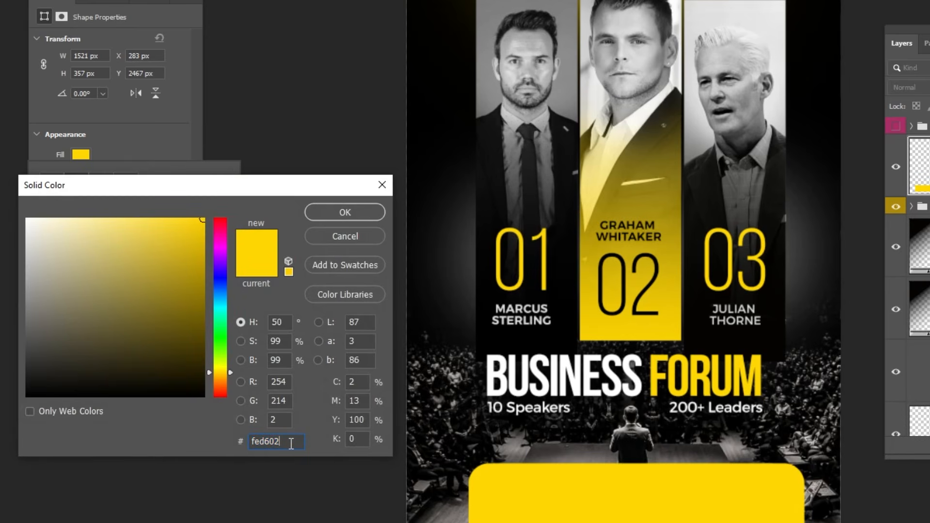
pyautogui.click(345, 213)
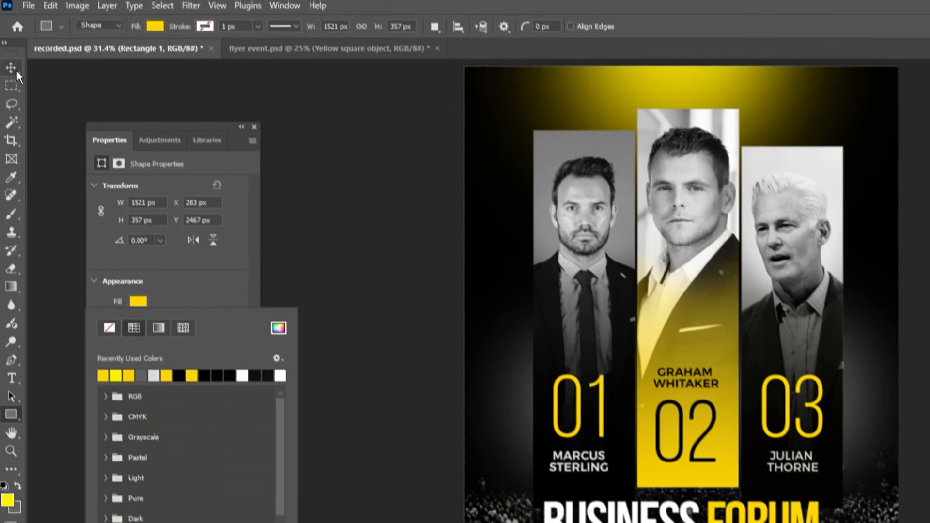
# - Centre the rounded rectangle horizontally on the canvas using a selection of the whole document, then clear the selection
pyautogui.click(241, 137)
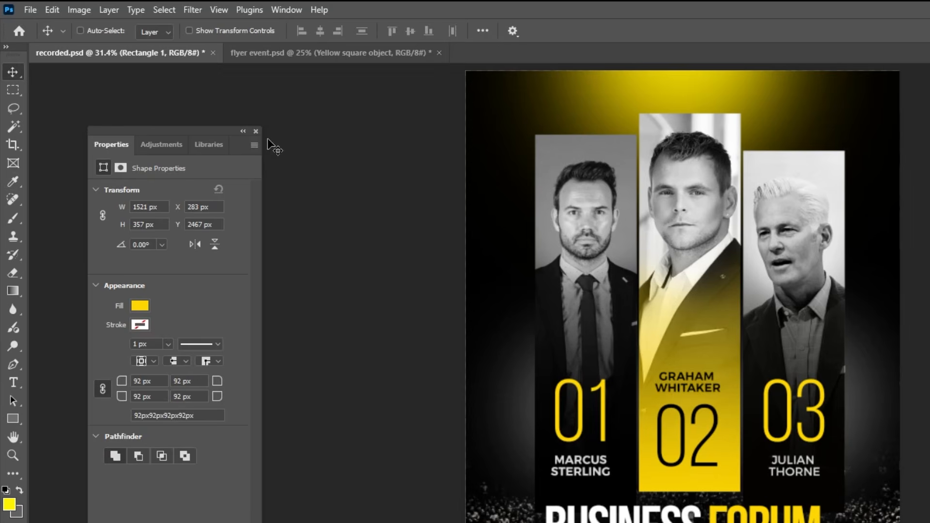
pyautogui.click(164, 10)
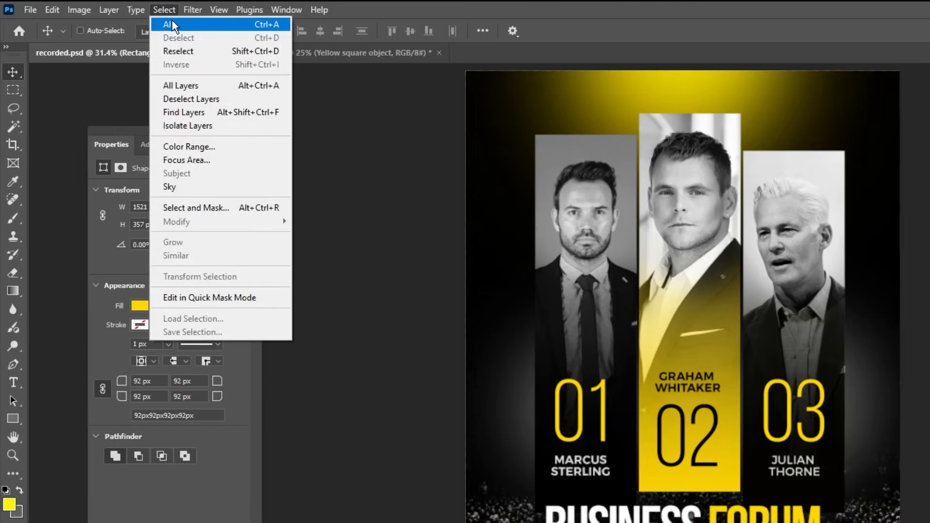
pyautogui.click(172, 19)
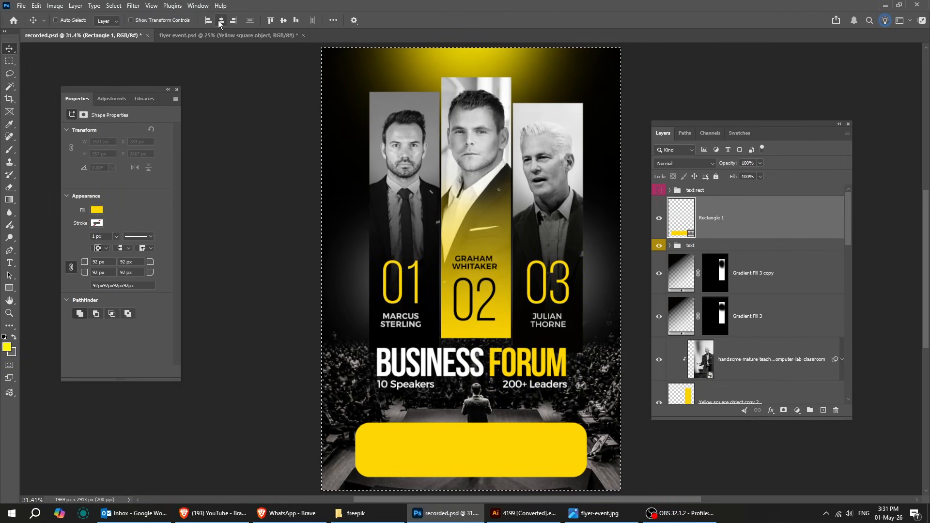
pyautogui.hotkey('ctrl', 'd')
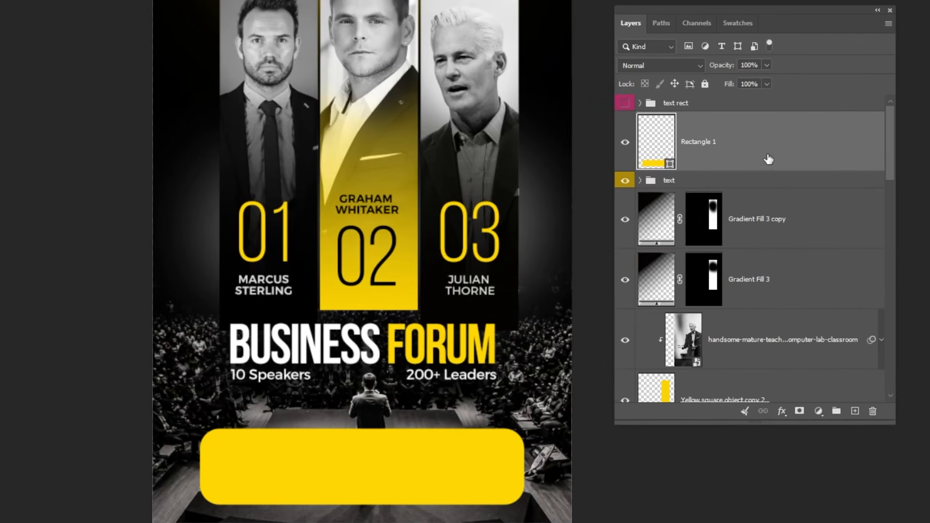
# - Apply a black-to-white linear Gradient Overlay to the rounded rectangle with Soft Light blending, 79% opacity and a 90° angle
pyautogui.click(781, 412)
pyautogui.click(819, 368)
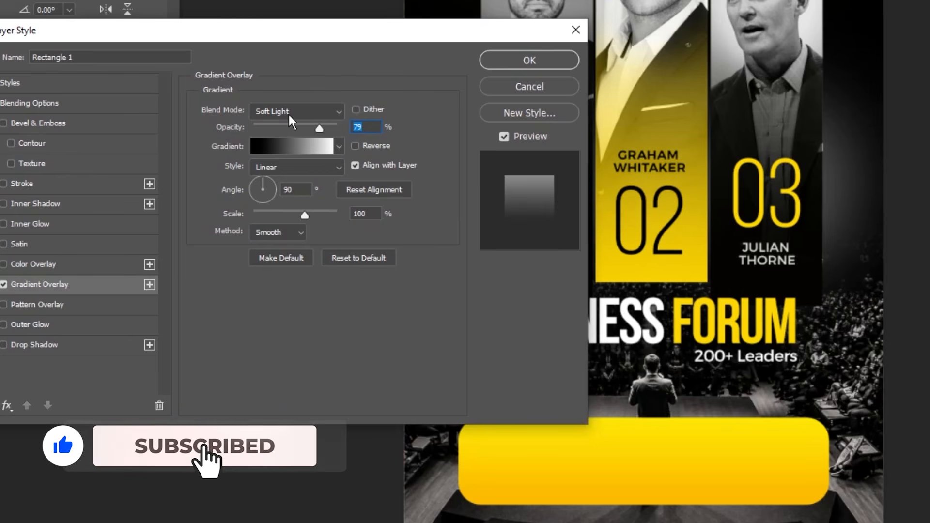
pyautogui.click(529, 61)
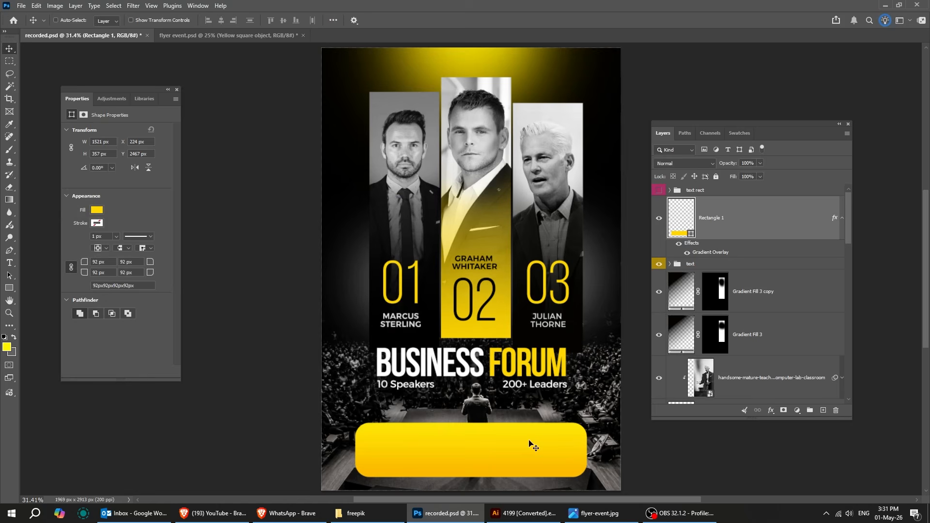
pyautogui.click(842, 218)
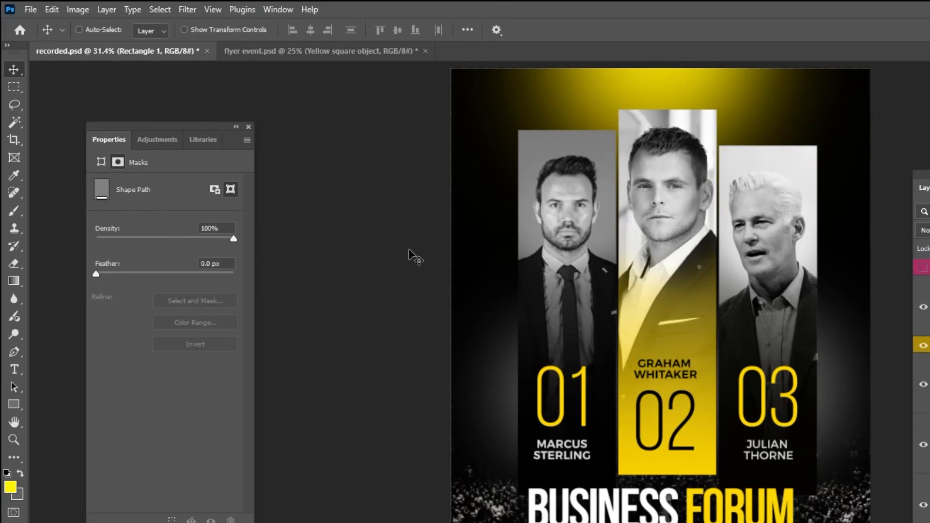
# - Add a light grey c9c9c9 solid colour fill over the right part of the rounded rectangle and clip it to that shape
pyautogui.click(13, 88)
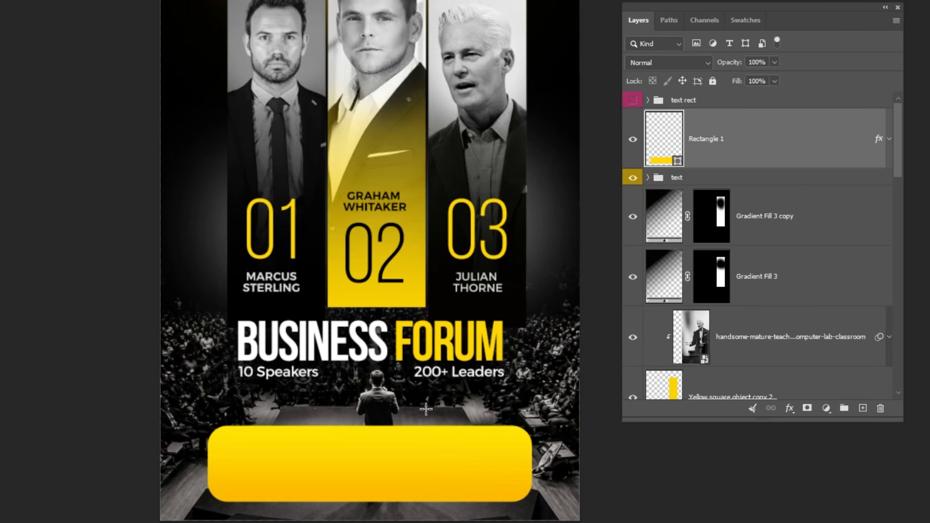
pyautogui.moveTo(426, 409); pyautogui.dragTo(552, 481)
pyautogui.click(825, 408)
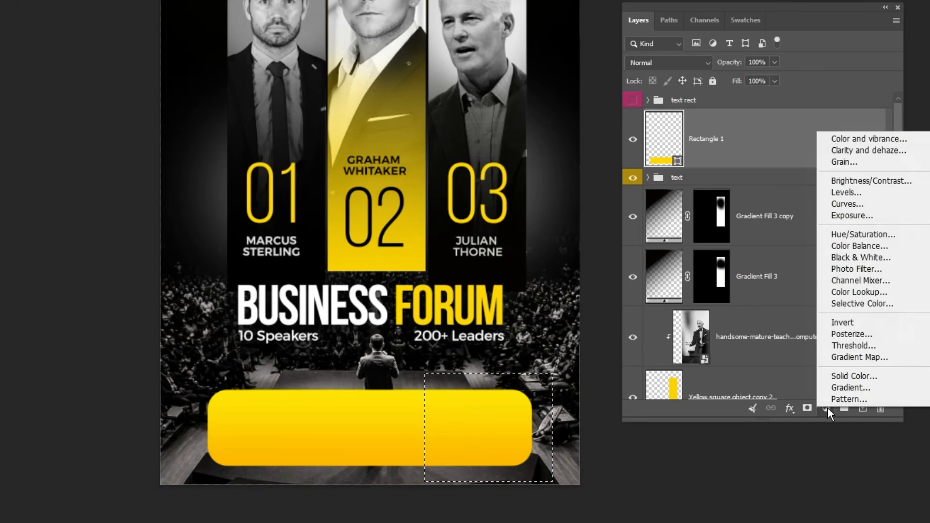
pyautogui.click(853, 377)
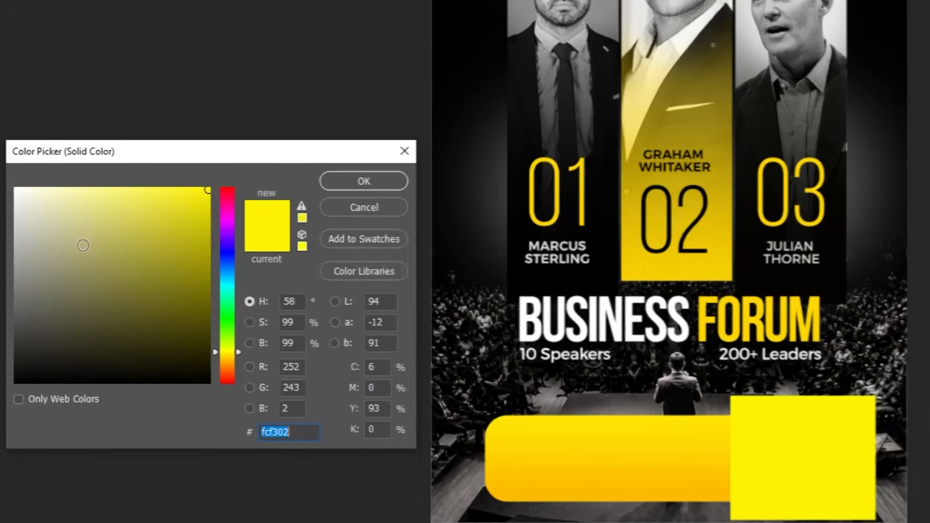
pyautogui.moveTo(83, 246)
pyautogui.mouseDown()
pyautogui.moveTo(1, 245)
pyautogui.moveTo(2, 227)
pyautogui.mouseUp()
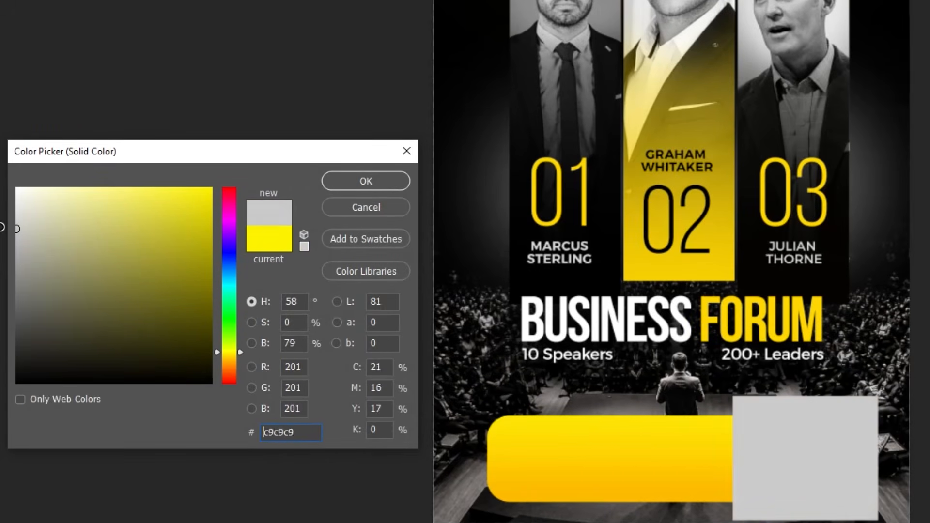
pyautogui.click(356, 180)
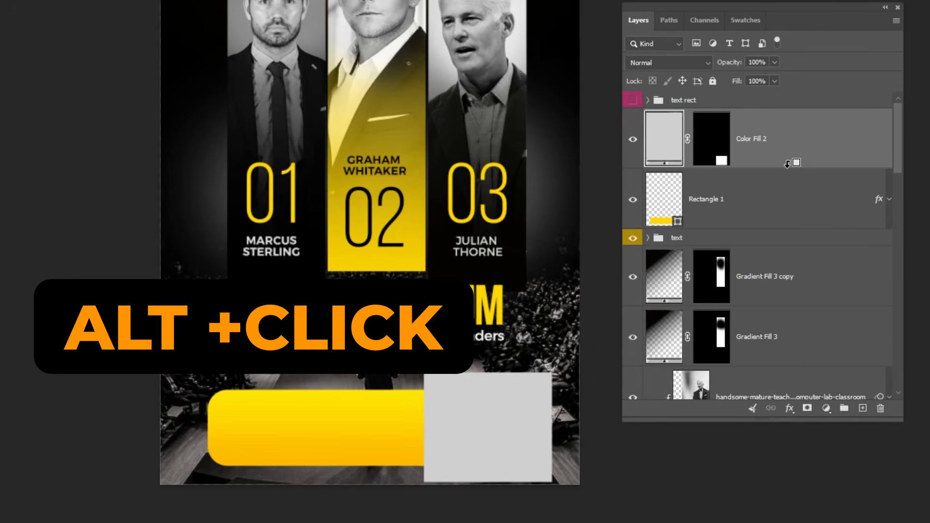
pyautogui.keyDown('alt'); pyautogui.click(787, 164); pyautogui.keyUp('alt')
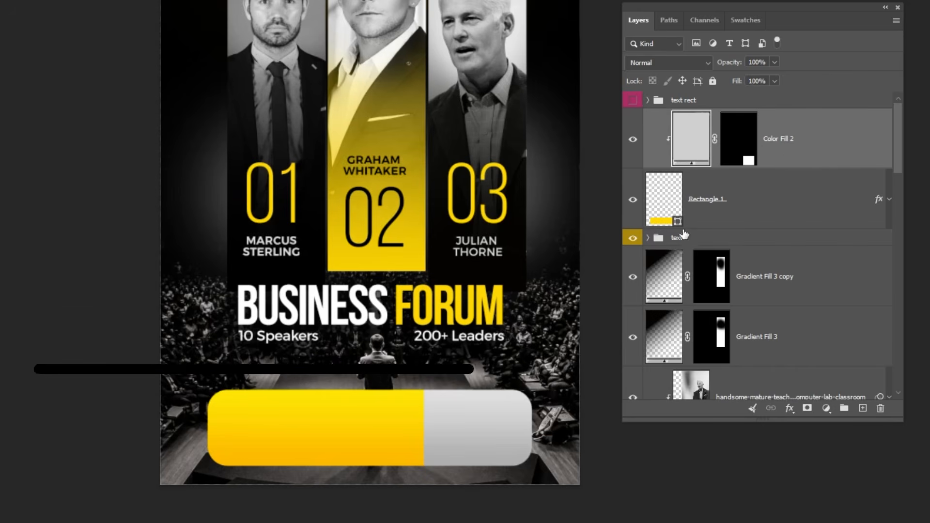